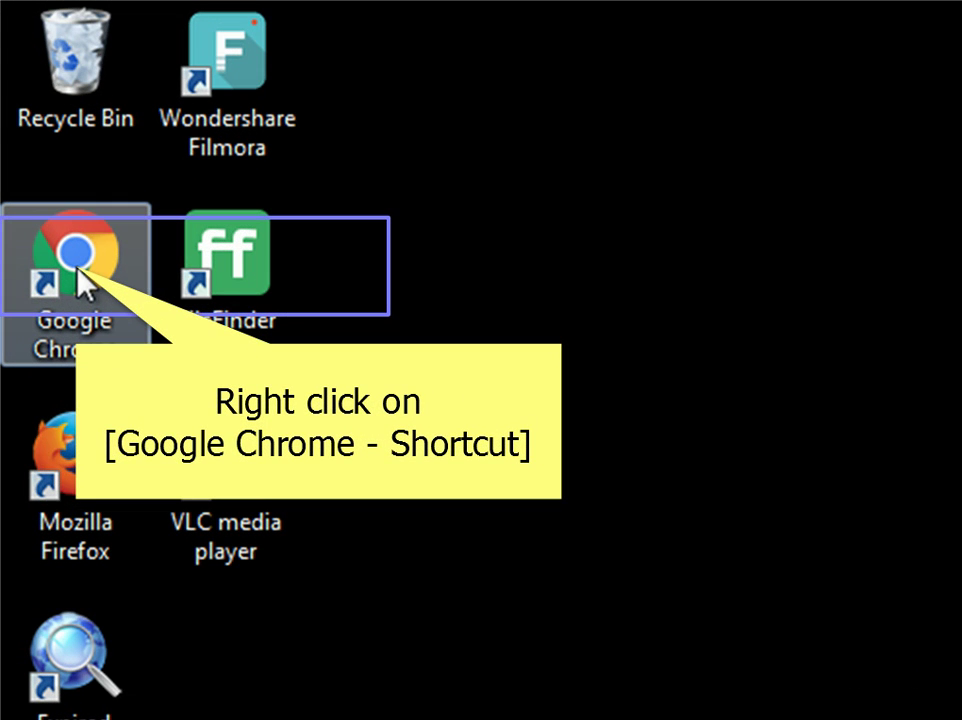
# Remove hlpnowp-c.com from the Google Chrome shortcut's Target so it ends at chrome.exe, then save.
pyautogui.rightClick(78, 270)
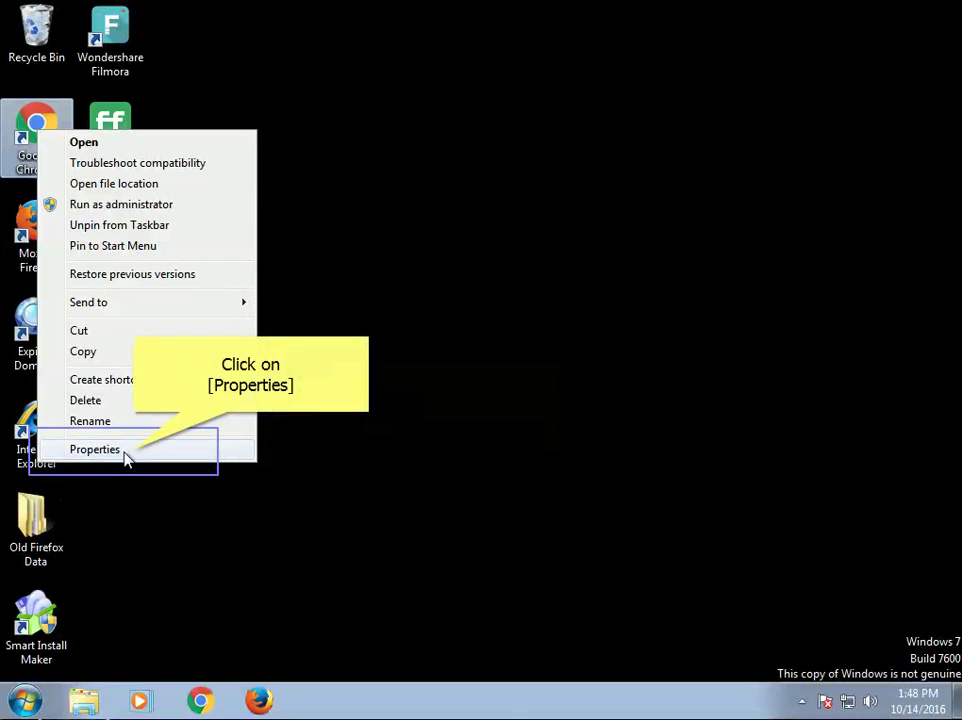
pyautogui.click(95, 449)
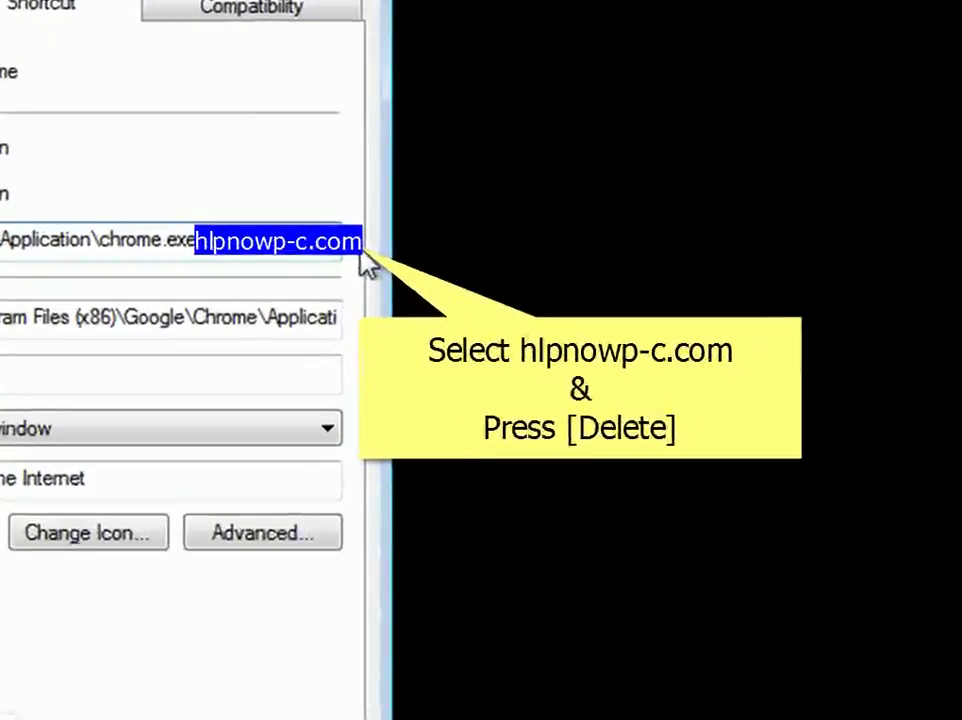
pyautogui.press('Delete')
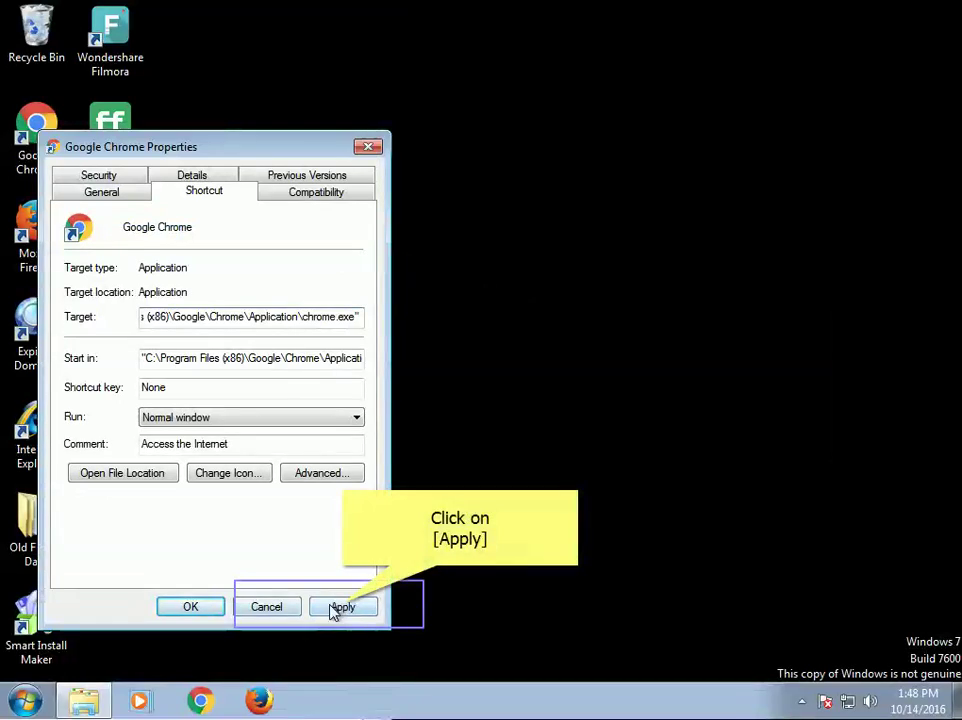
pyautogui.click(338, 607)
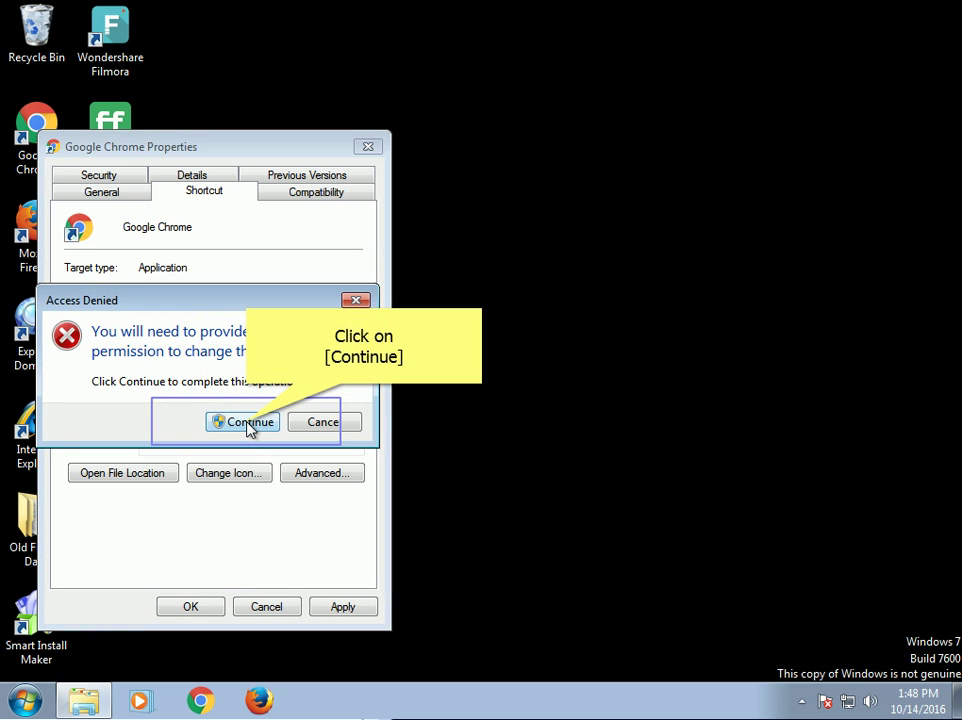
pyautogui.click(247, 424)
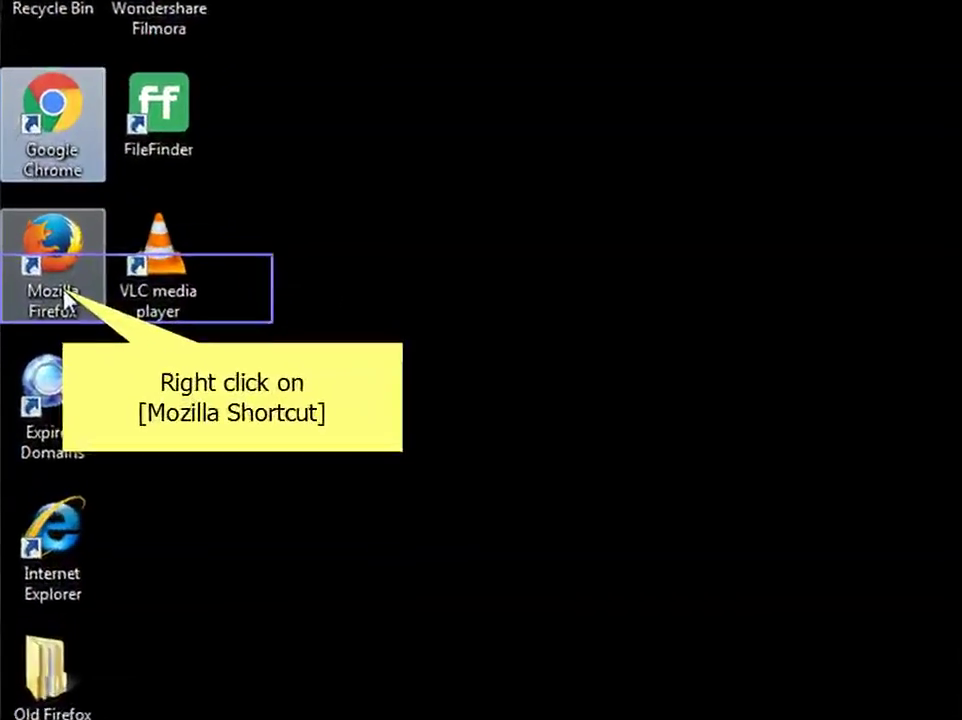
# Remove hlpnowp-c.com from the Mozilla Firefox shortcut's Target so it ends at firefox.exe, then save.
pyautogui.rightClick(63, 289)
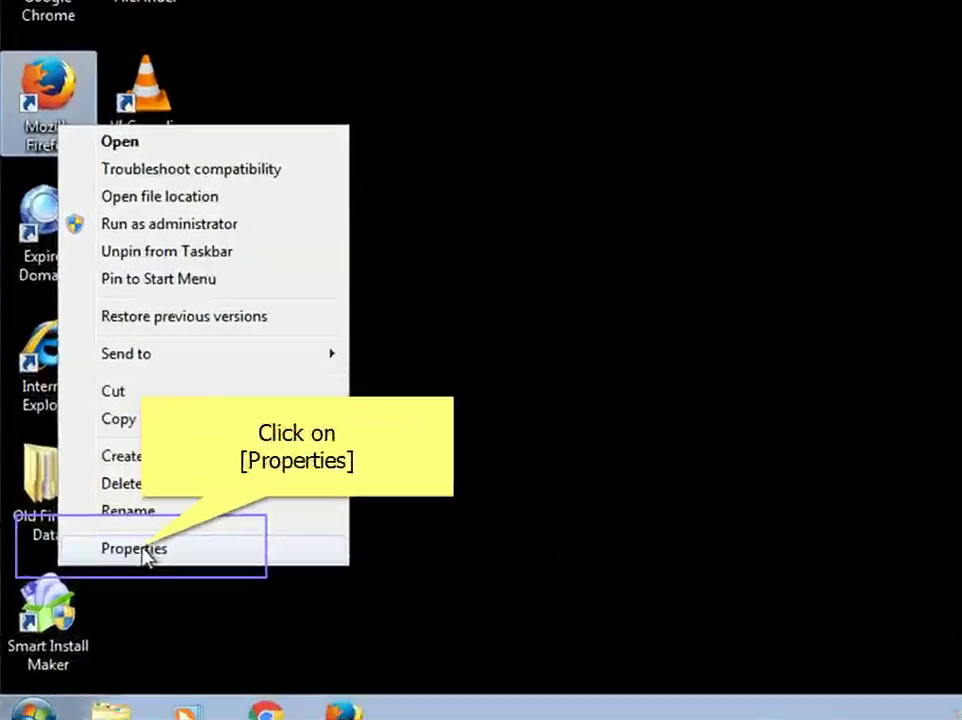
pyautogui.click(101, 572)
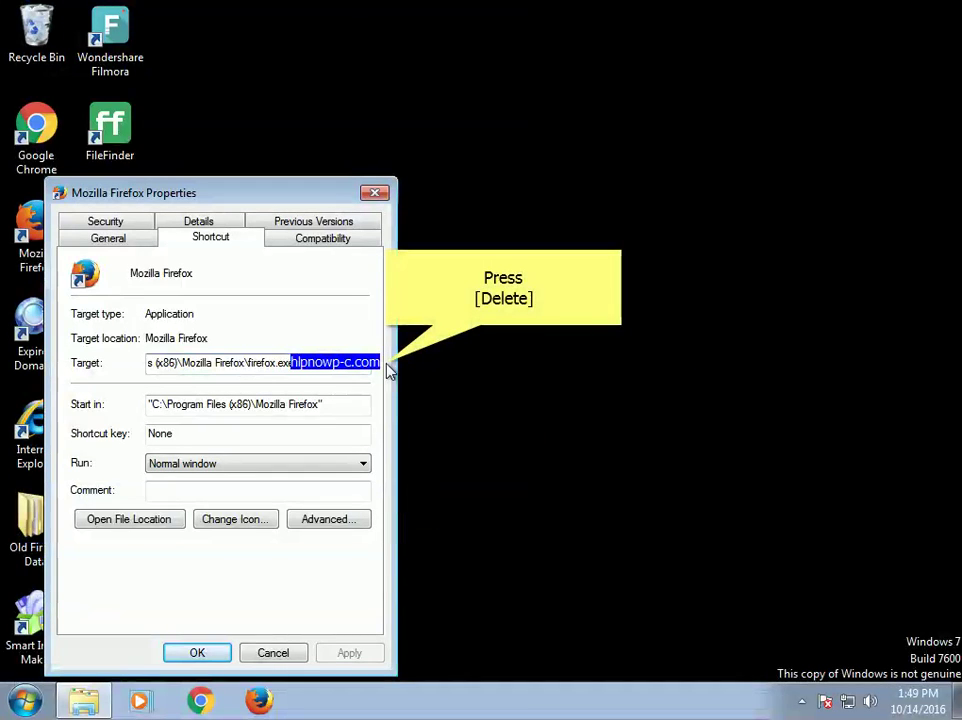
pyautogui.press('Delete')
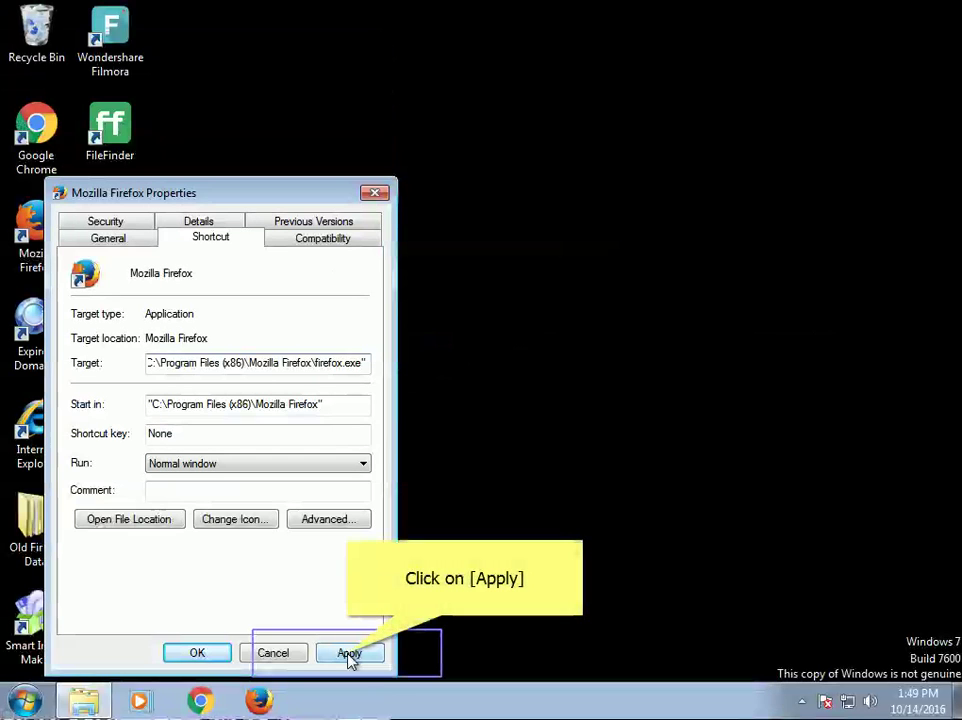
pyautogui.click(350, 656)
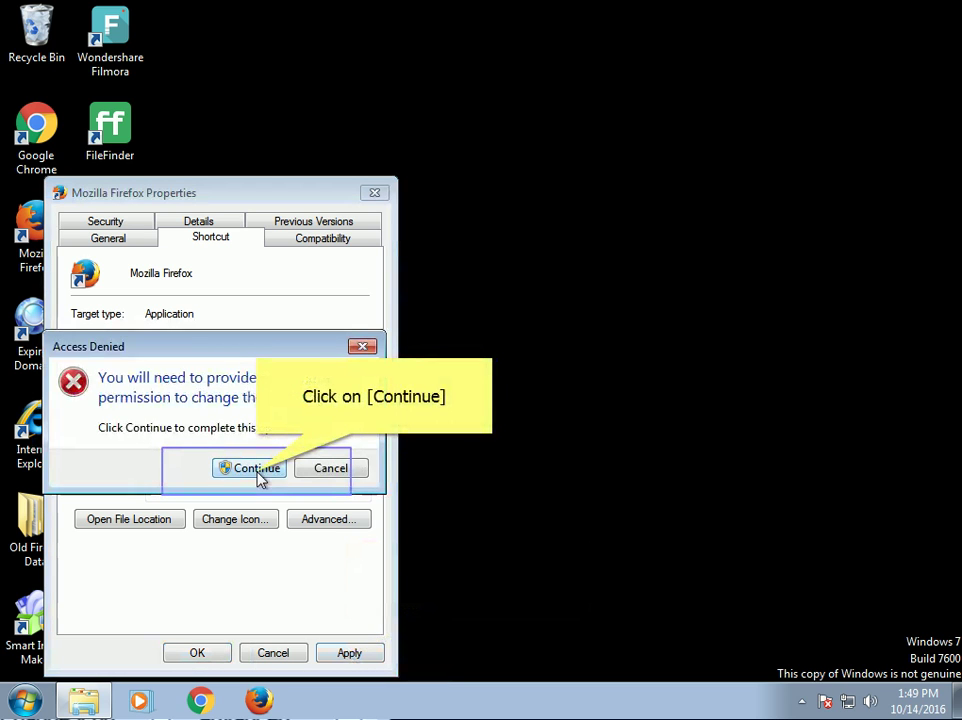
pyautogui.click(258, 470)
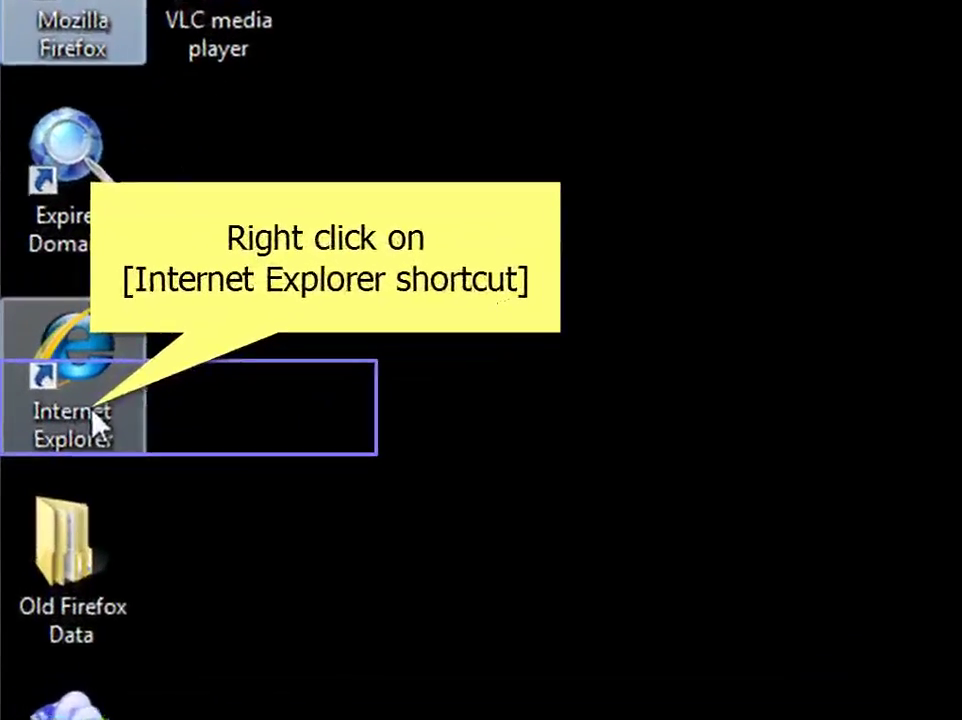
# Remove hlpnowp-c.com from the Internet Explorer shortcut's Target so it ends at iexplore.exe, then apply.
pyautogui.rightClick(93, 420)
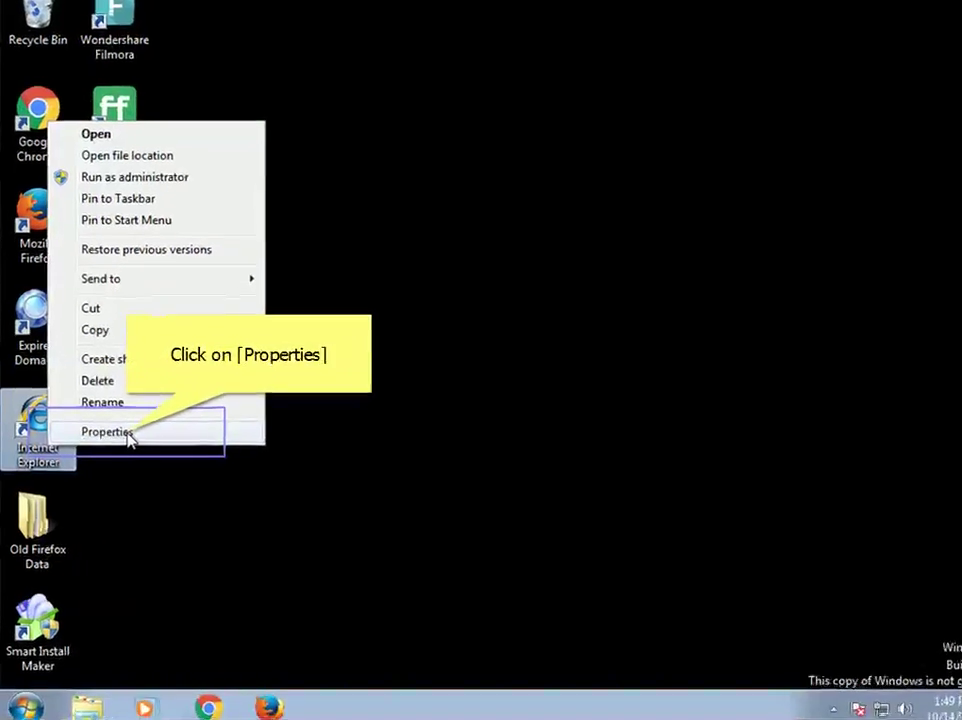
pyautogui.click(150, 424)
pyautogui.moveTo(293, 363); pyautogui.dragTo(382, 366)
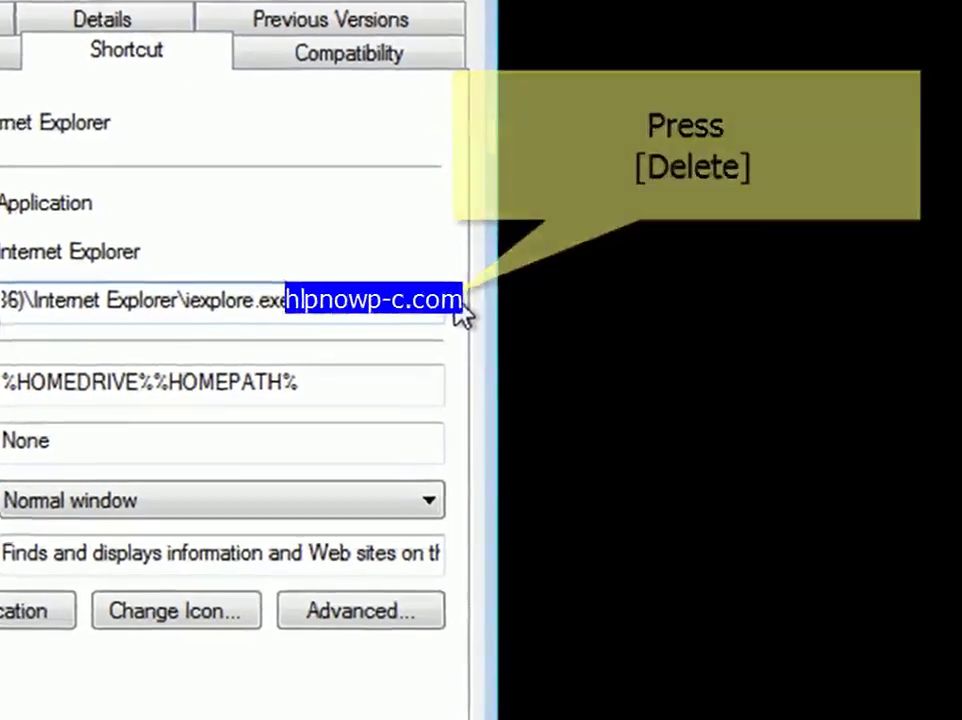
pyautogui.press('Delete')
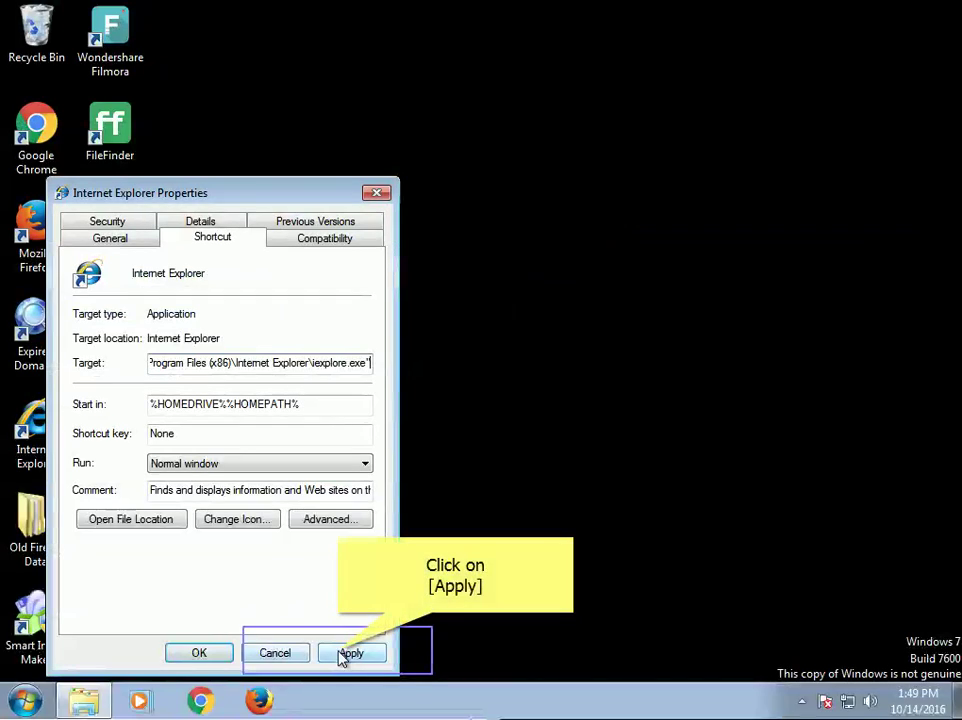
pyautogui.click(343, 655)
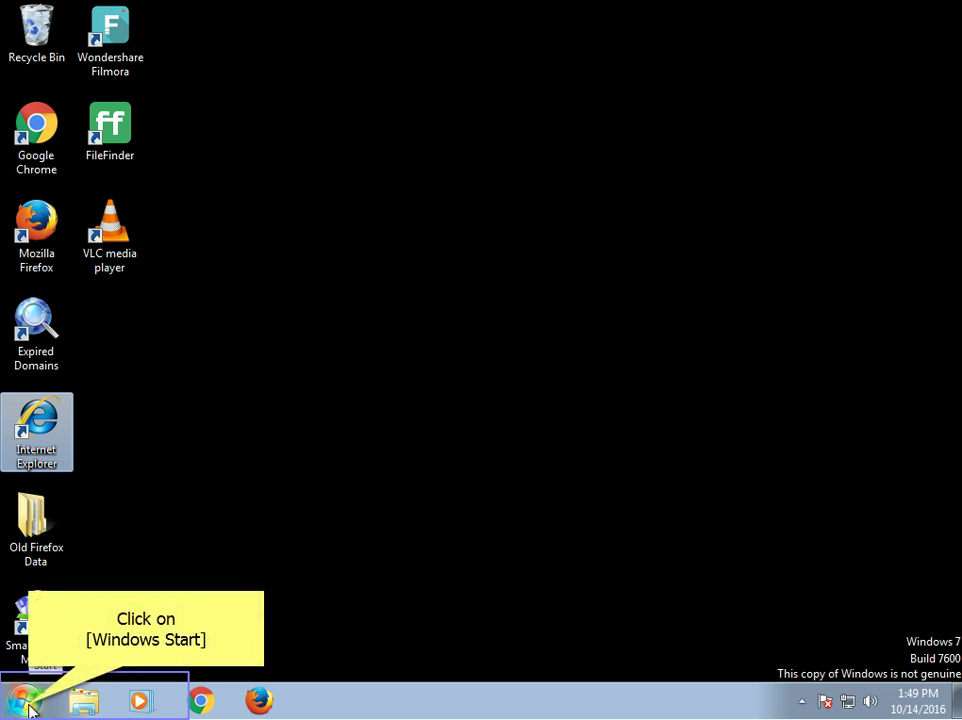
# Go to Control Panel > Programs > Uninstall a program to list the installed programs.
pyautogui.click(26, 702)
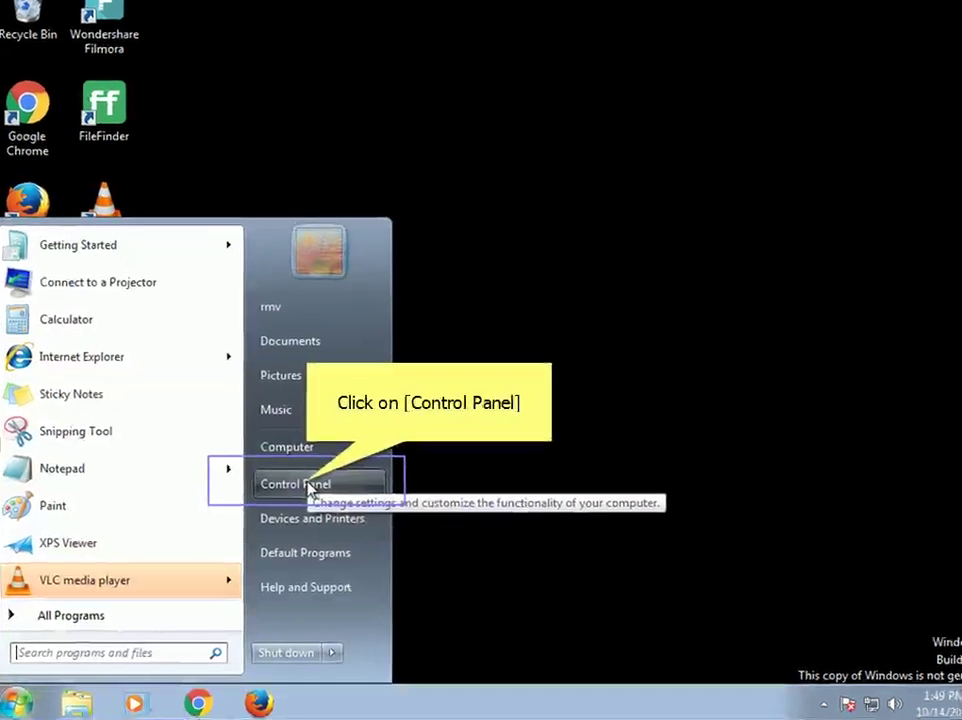
pyautogui.click(355, 352)
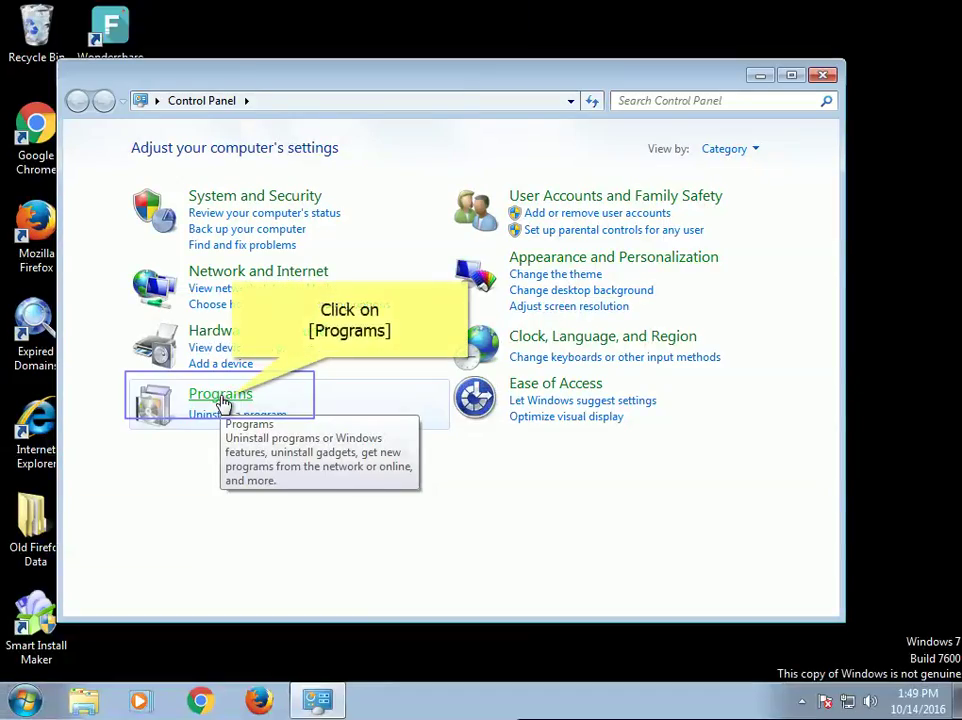
pyautogui.click(221, 397)
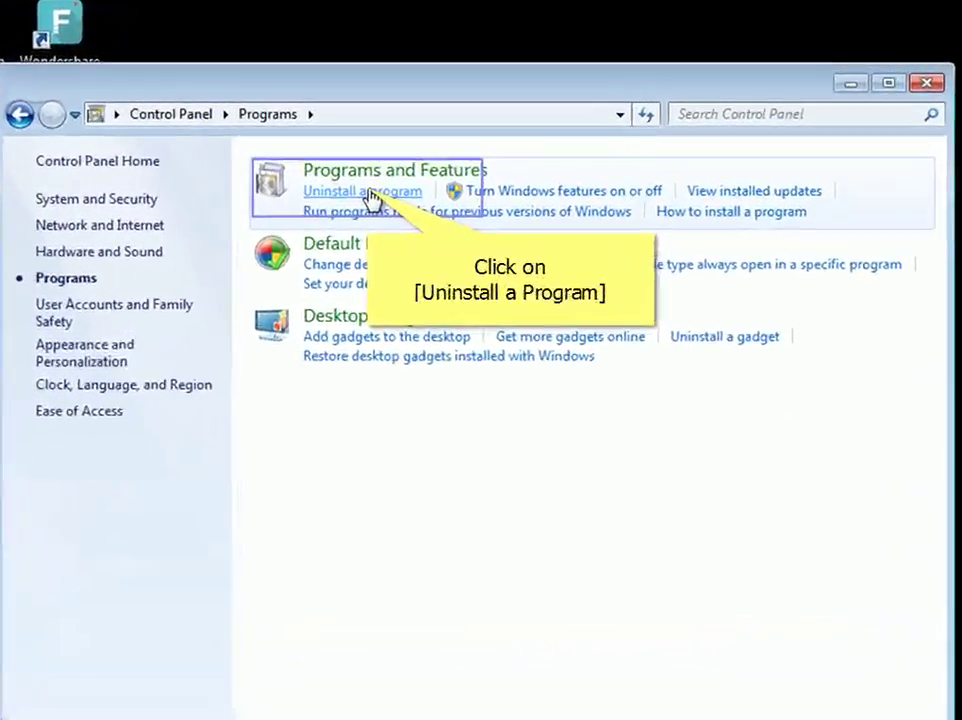
pyautogui.click(385, 275)
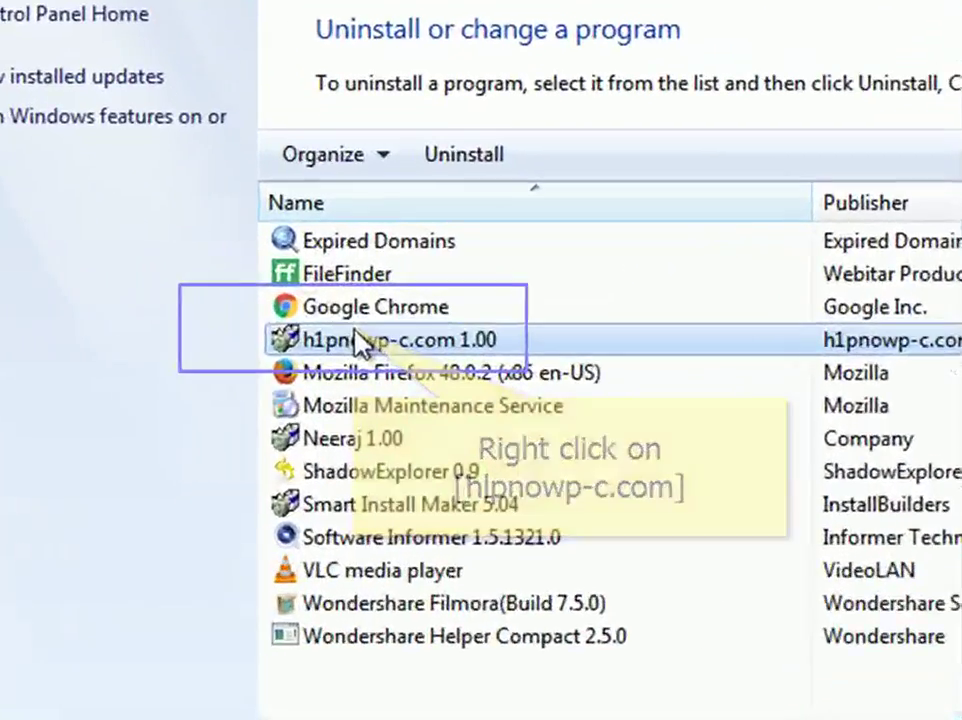
# Bring up the actions for the h1pnowp-c.com 1.00 entry to uninstall it.
pyautogui.rightClick(340, 309)
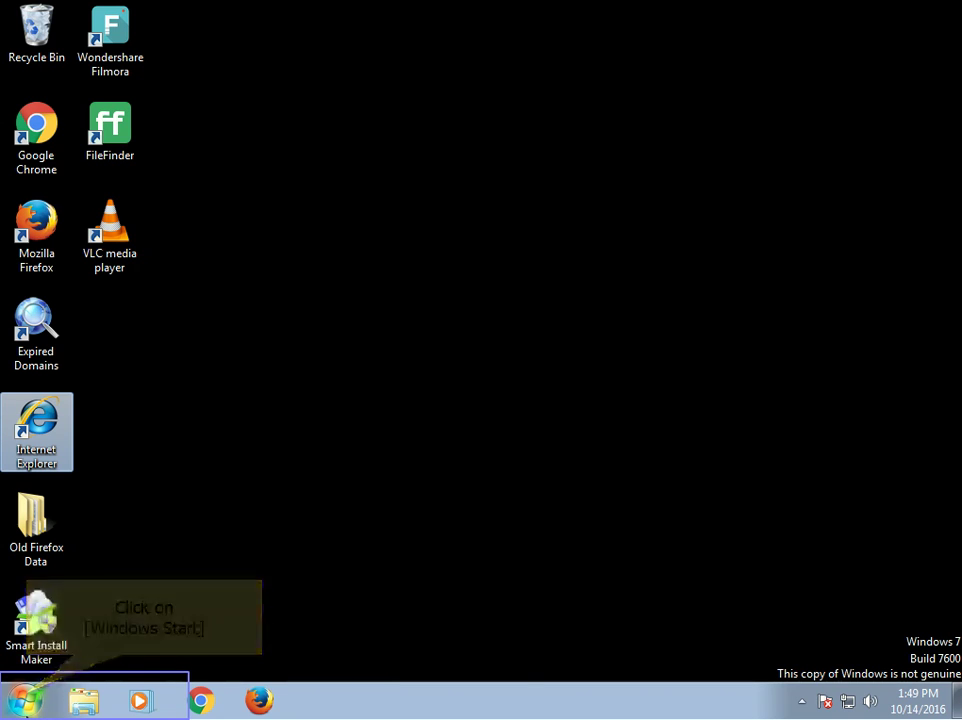
# Open the Start menu's Shut down options to restart the computer into Safe Mode.
pyautogui.click(24, 700)
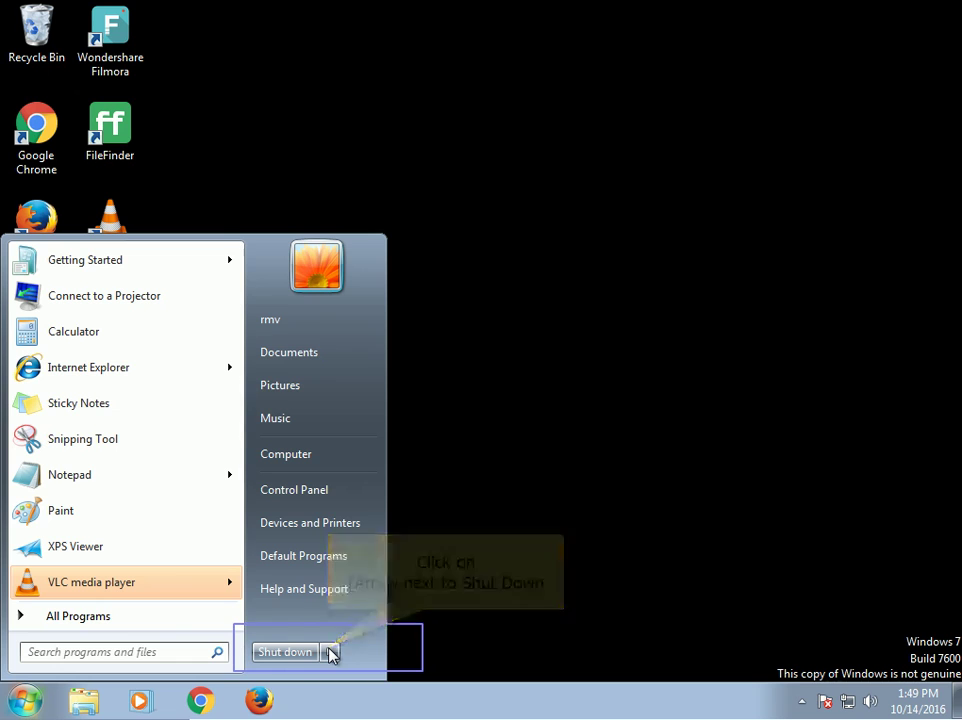
pyautogui.click(330, 652)
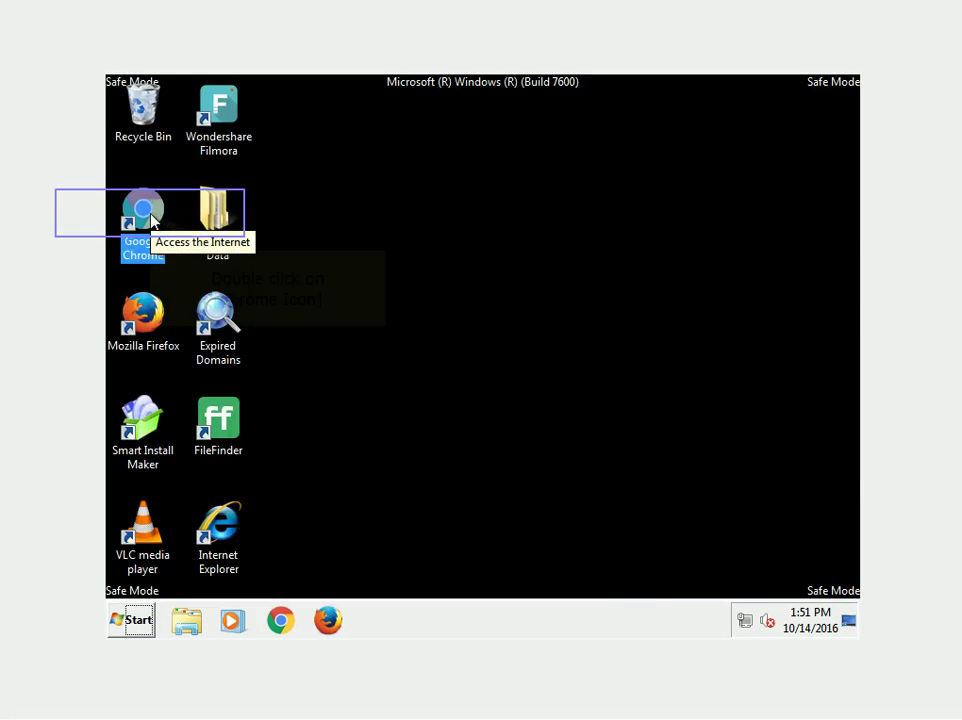
# Launch Chrome and go to More tools > Extensions to see Google Sheets and Google Slides.
pyautogui.doubleClick(143, 212)
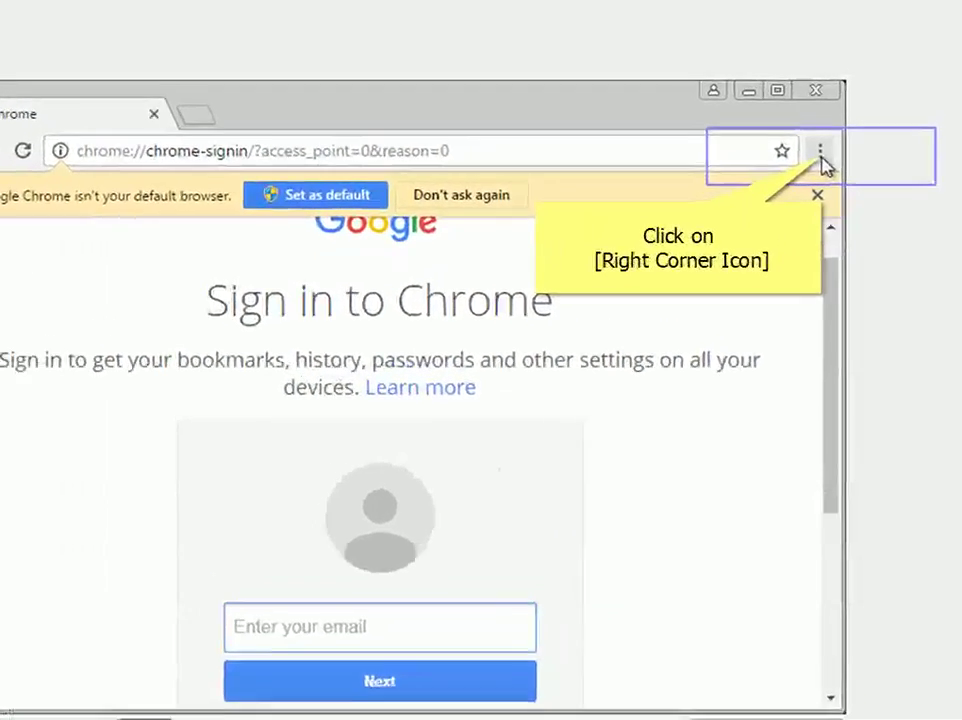
pyautogui.click(755, 213)
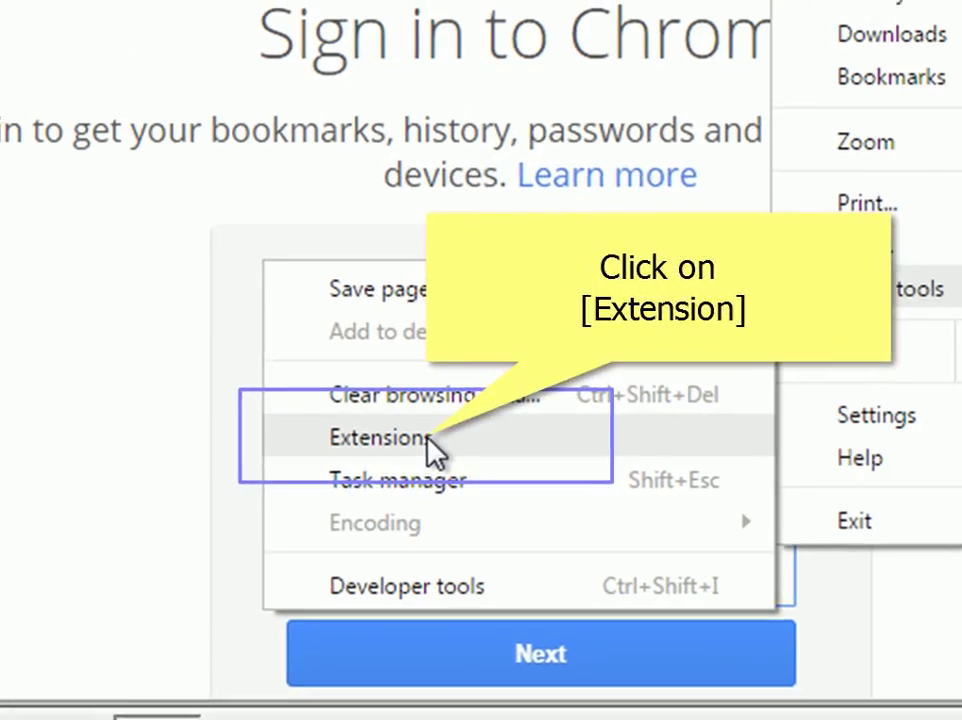
pyautogui.click(400, 462)
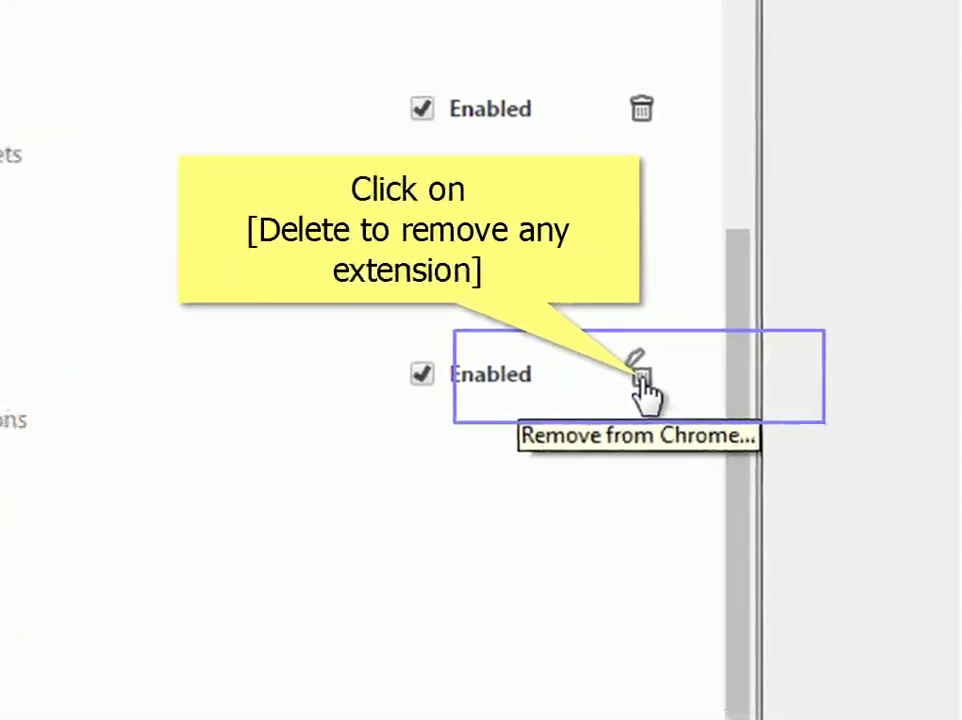
pyautogui.click(640, 380)
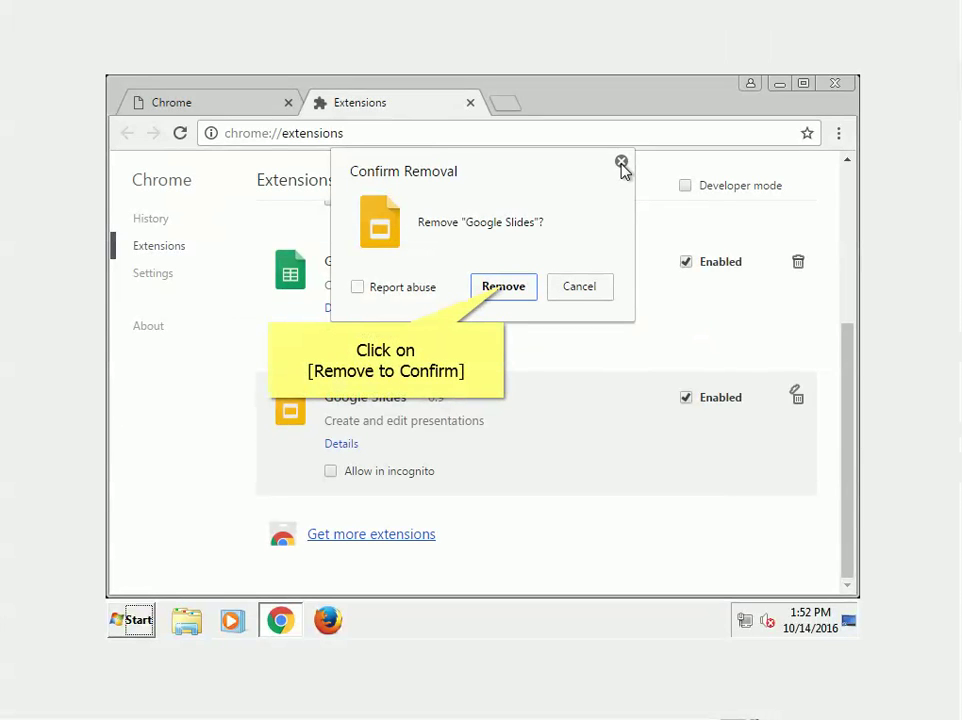
pyautogui.click(621, 163)
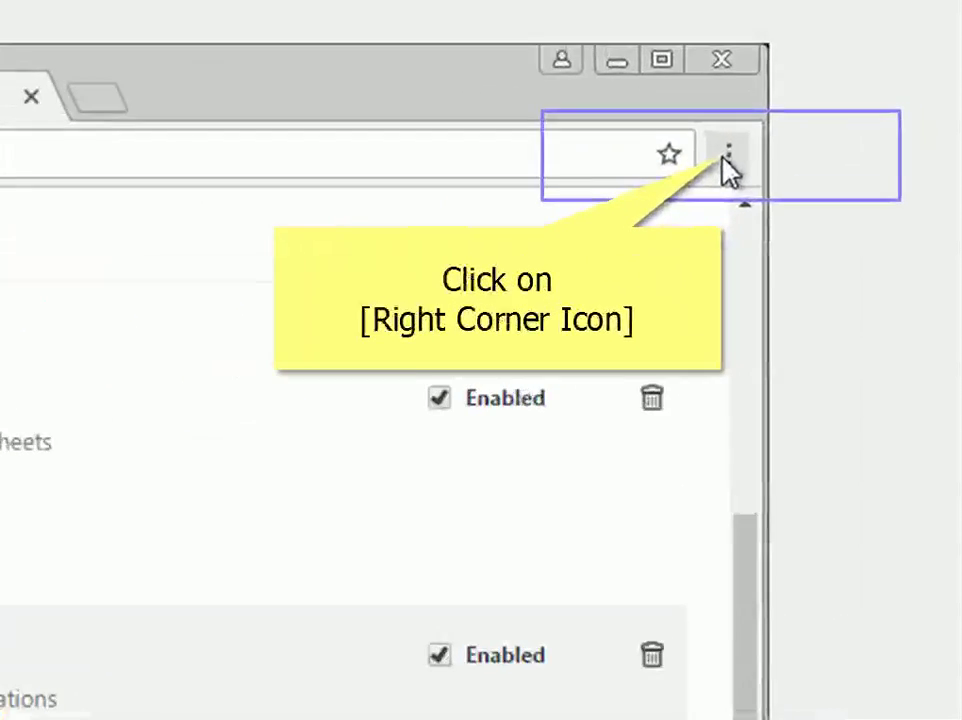
# Reset Chrome's settings to defaults via Settings > advanced settings > Reset settings, confirming Reset.
pyautogui.click(838, 138)
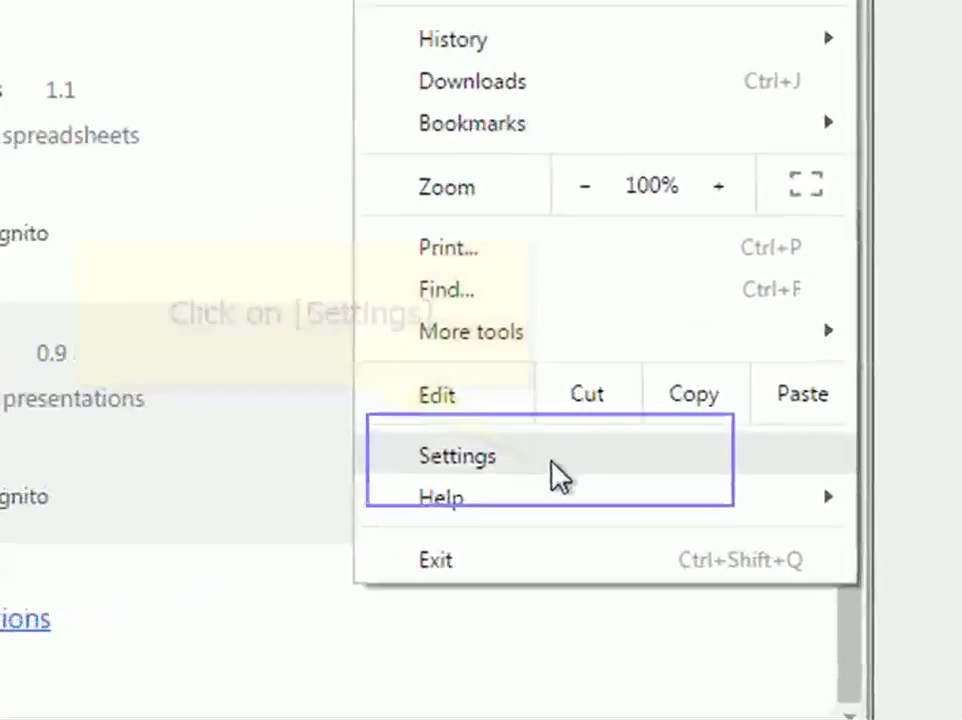
pyautogui.click(697, 458)
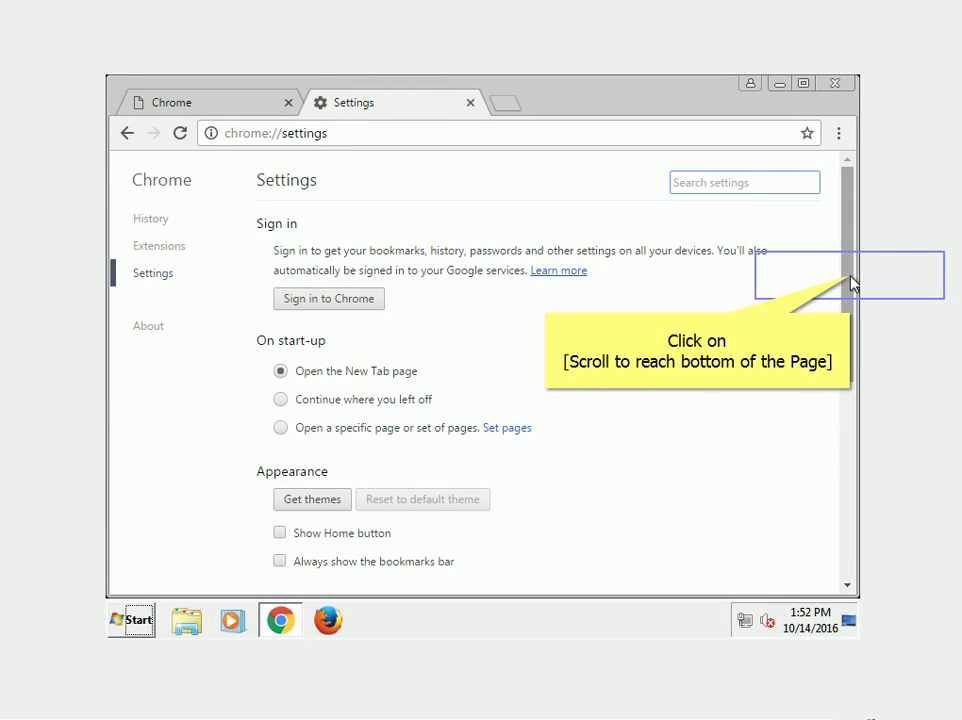
pyautogui.scroll(-5, 850, 280)
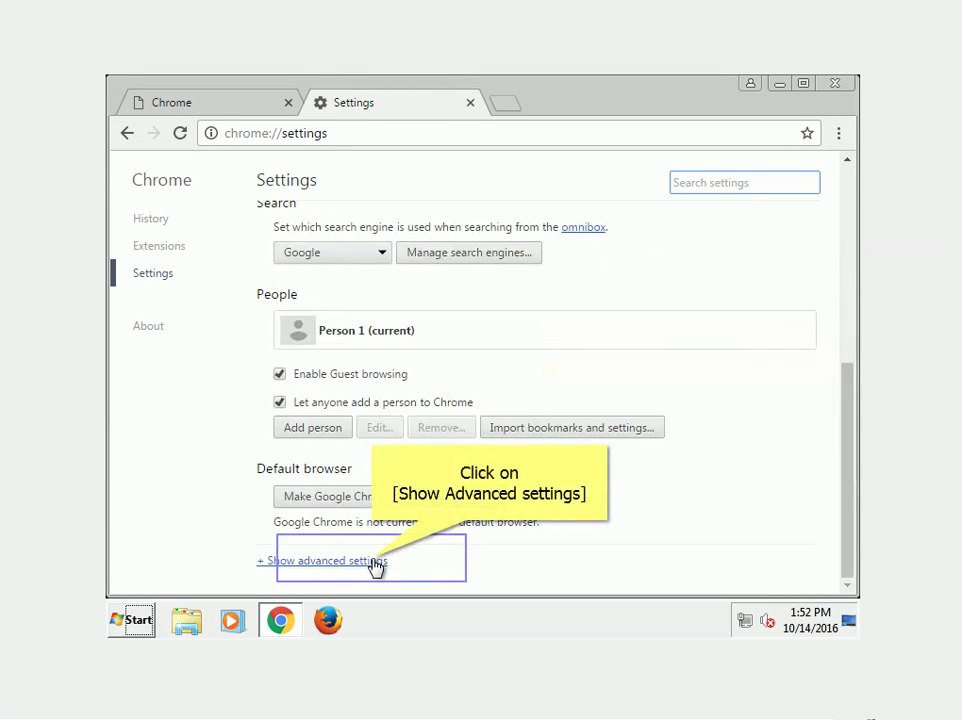
pyautogui.click(377, 562)
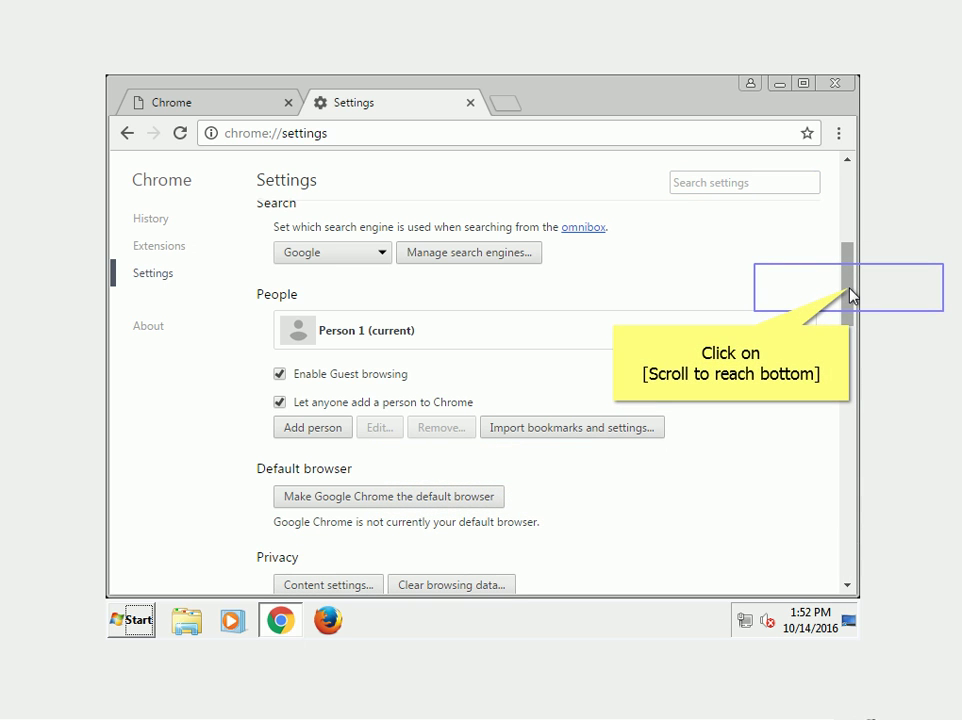
pyautogui.scroll(-10, 850, 295)
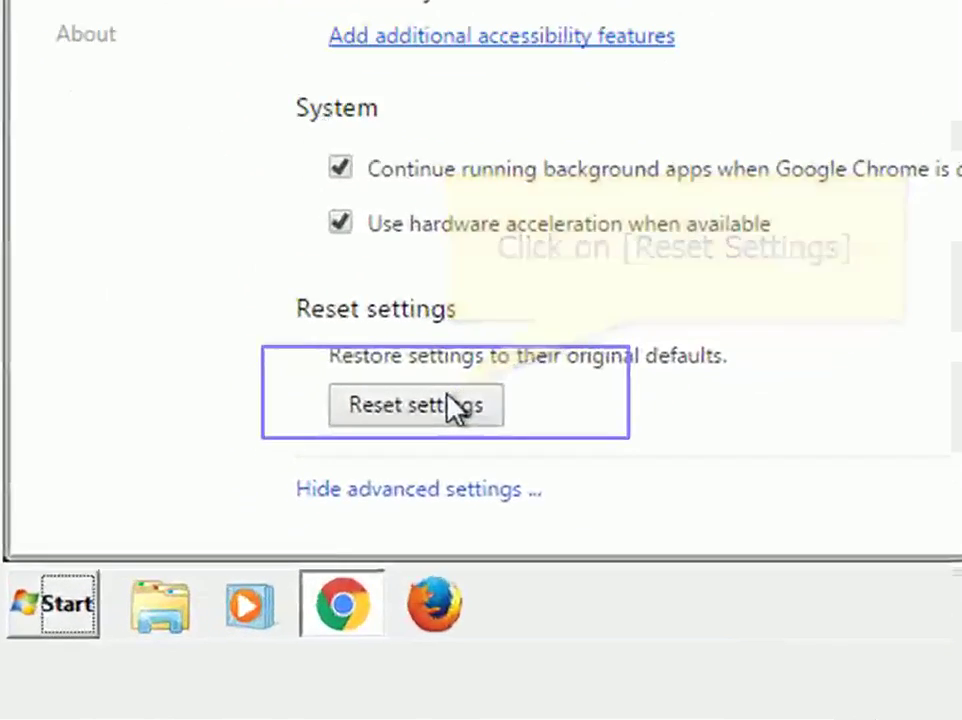
pyautogui.click(336, 517)
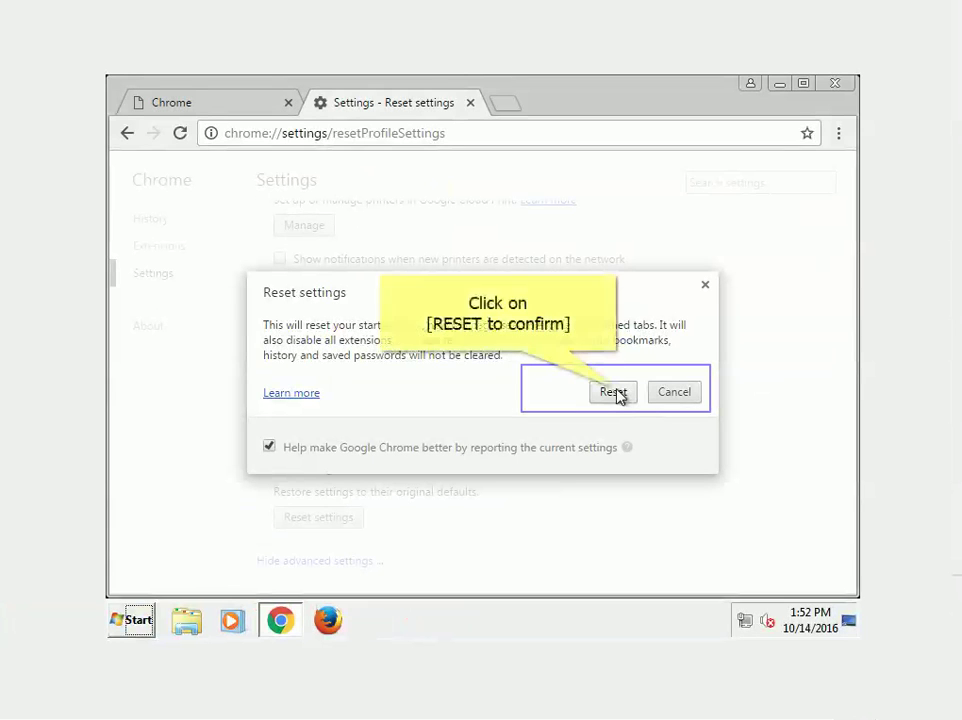
pyautogui.click(617, 394)
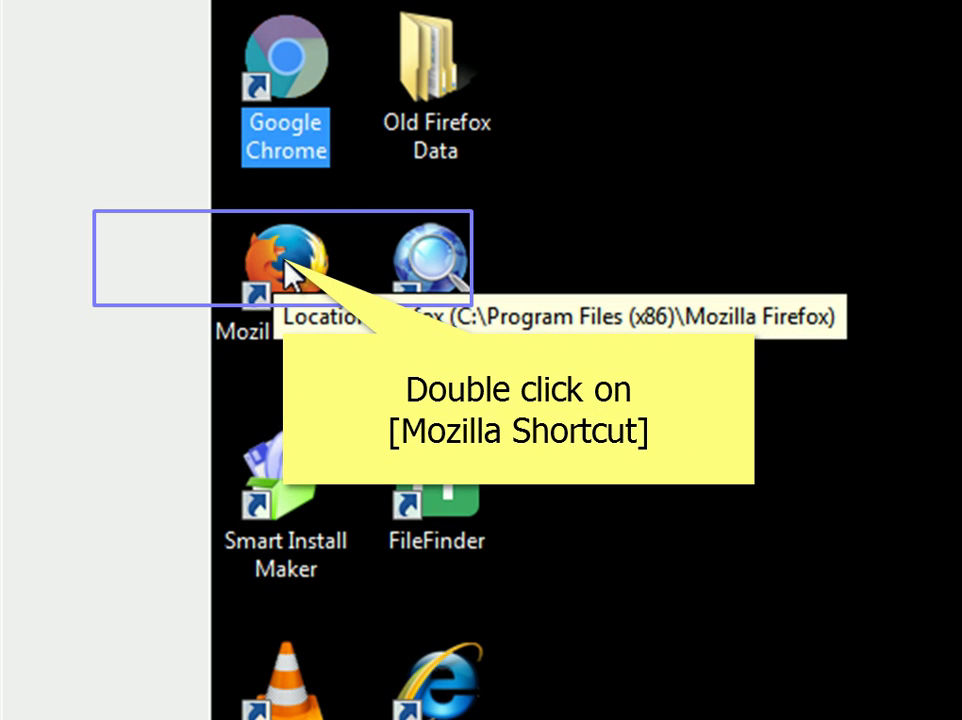
# Launch Firefox and remove the Firefox Hotfix extension from the Add-ons Manager.
pyautogui.doubleClick(286, 262)
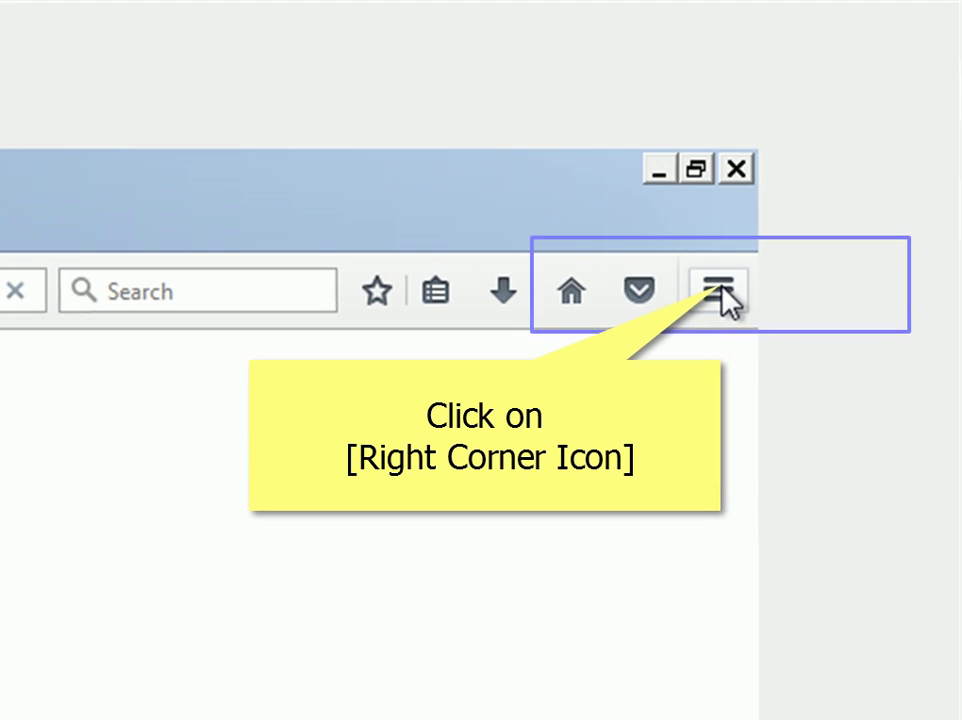
pyautogui.click(720, 292)
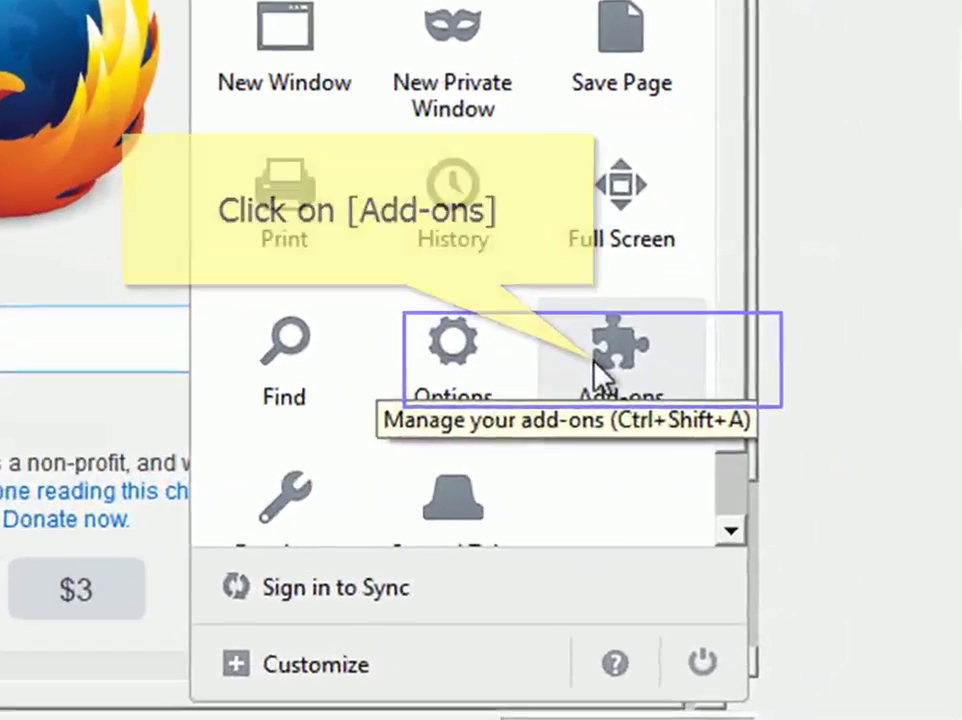
pyautogui.click(650, 385)
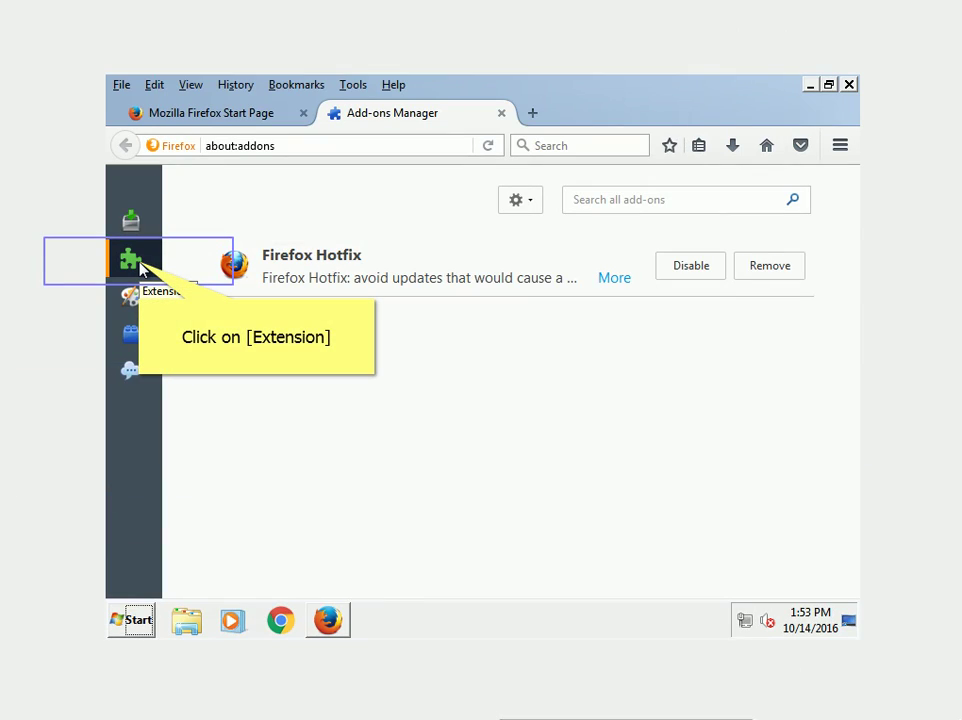
pyautogui.click(141, 265)
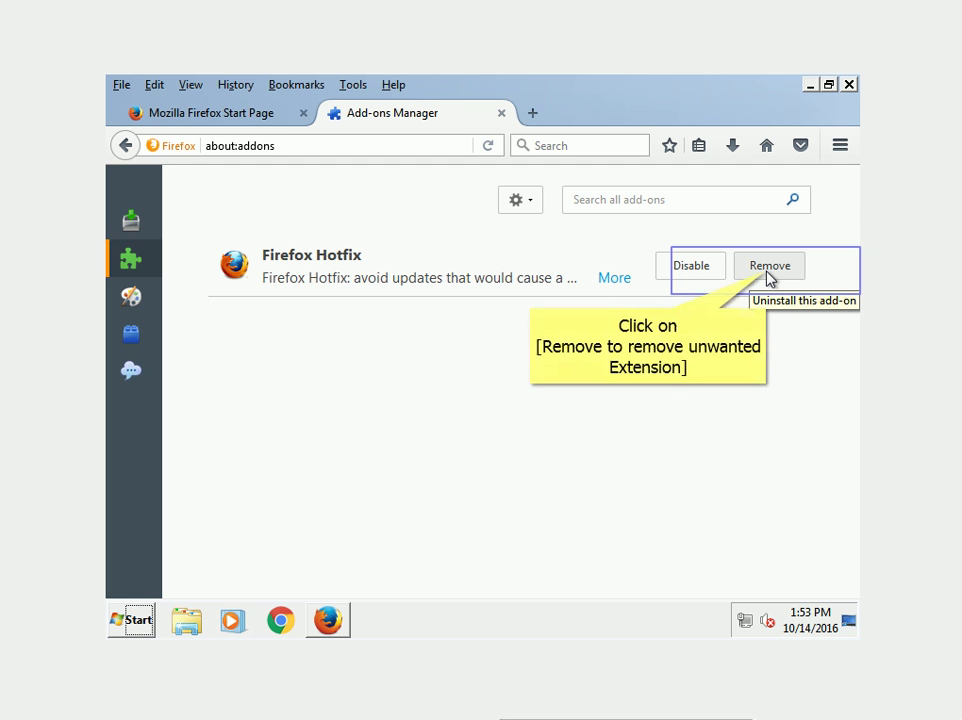
pyautogui.click(769, 267)
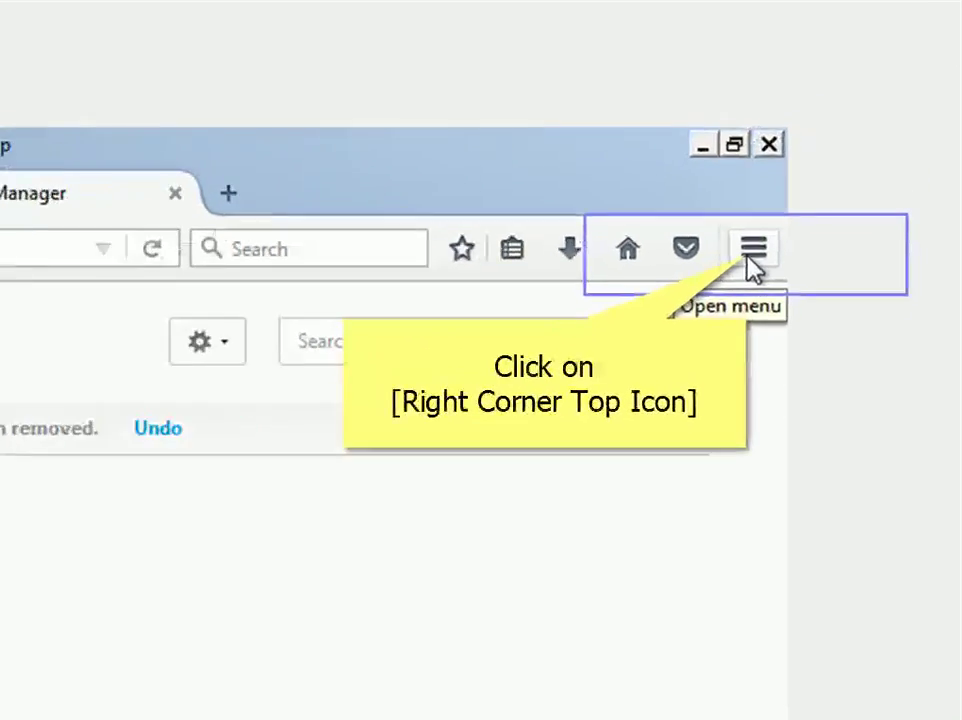
# Refresh Firefox from the Troubleshooting Information page and finish the Import Wizard.
pyautogui.click(716, 293)
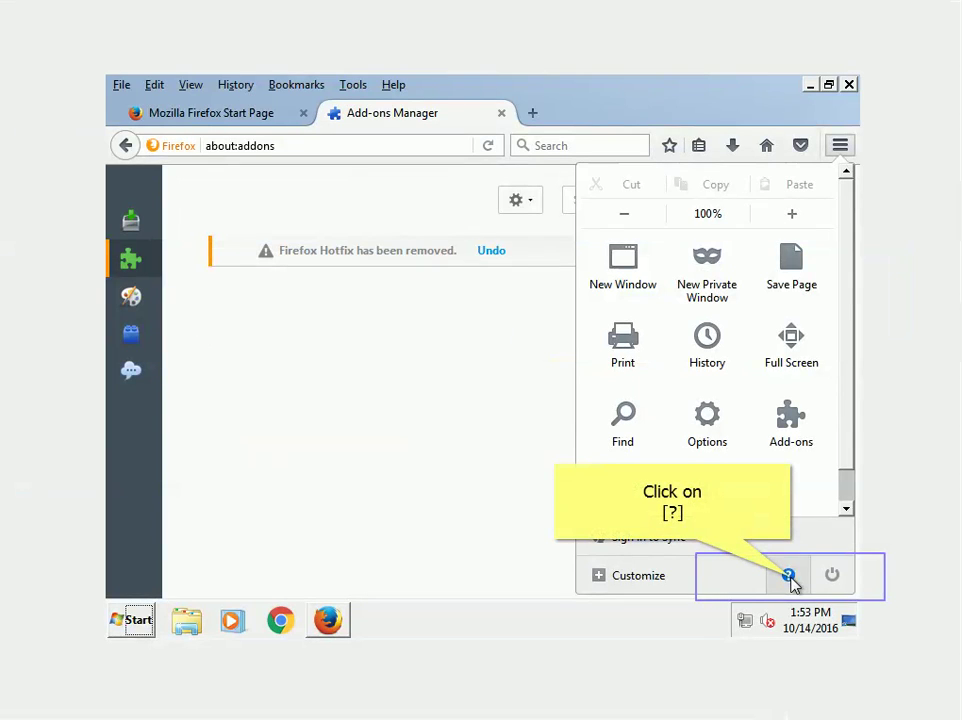
pyautogui.click(731, 528)
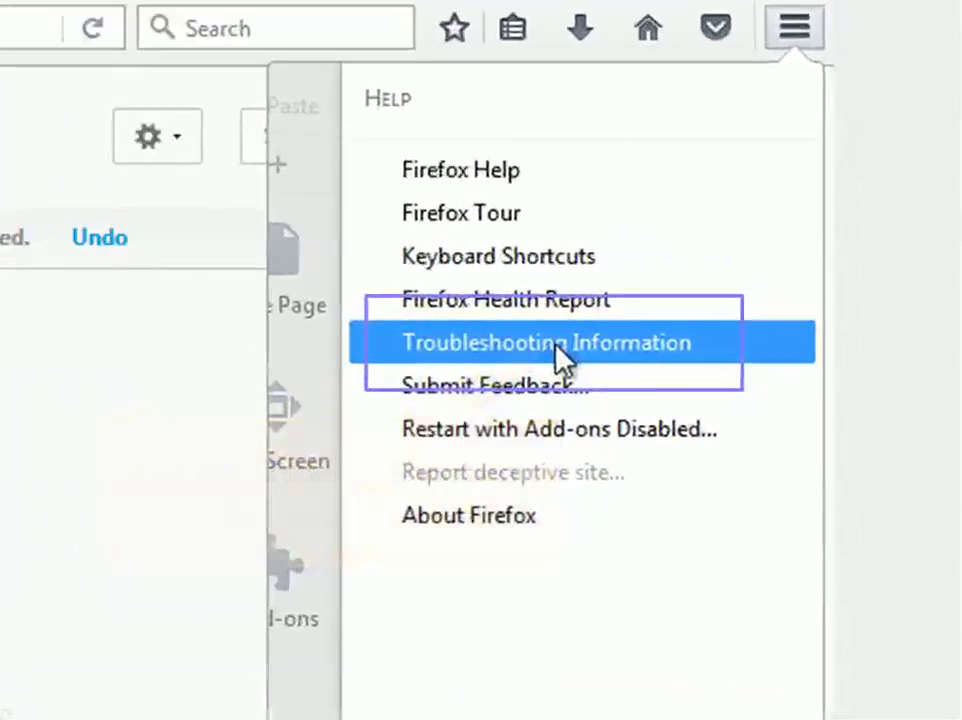
pyautogui.click(722, 305)
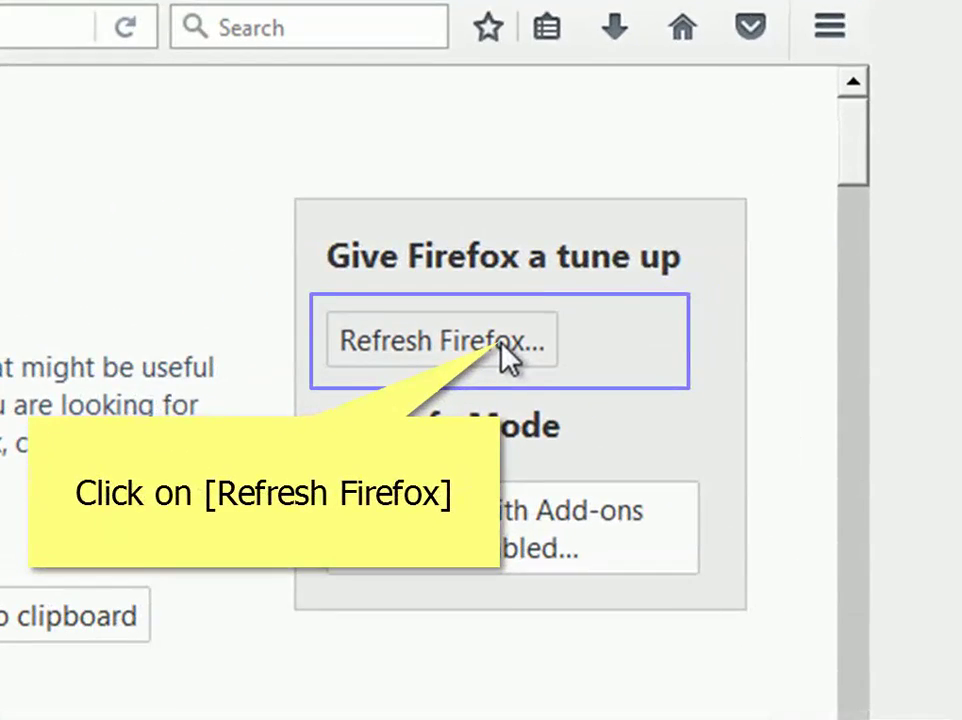
pyautogui.click(505, 342)
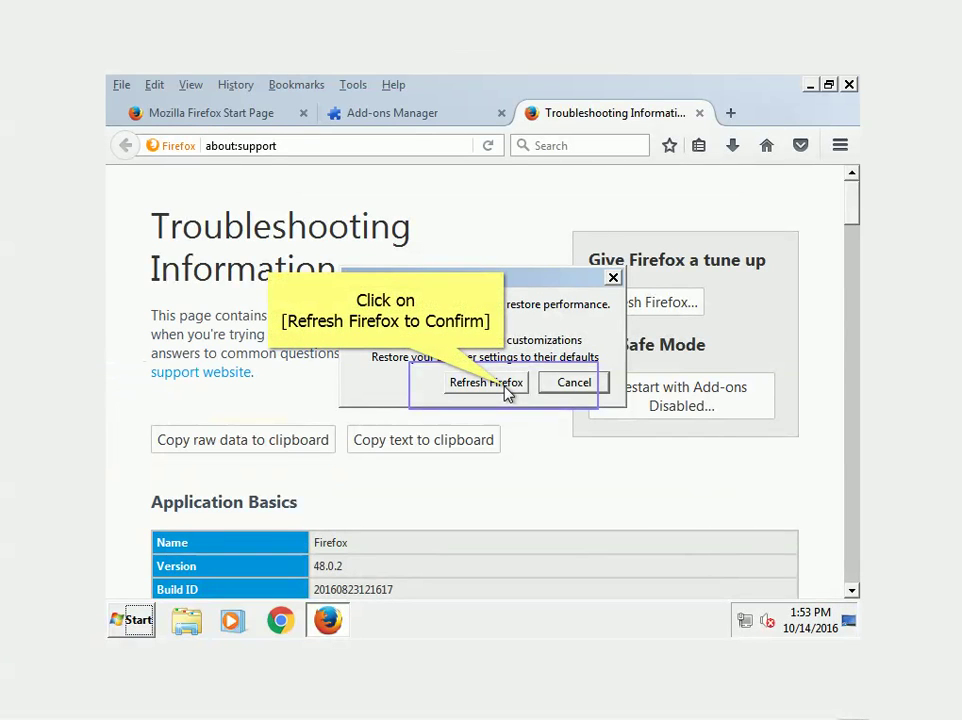
pyautogui.click(507, 392)
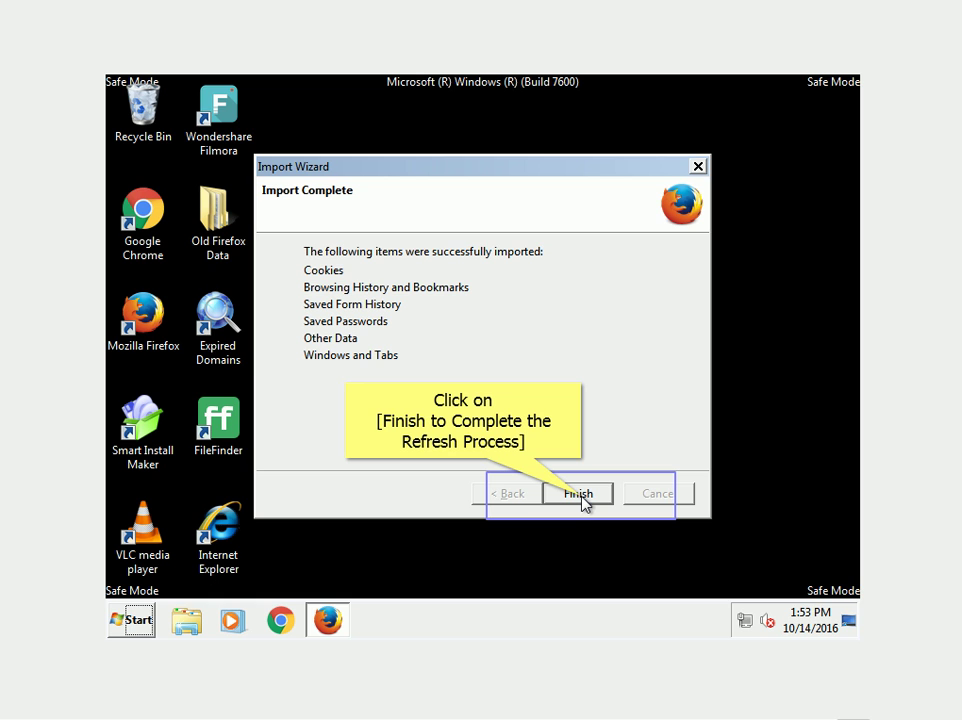
pyautogui.click(582, 500)
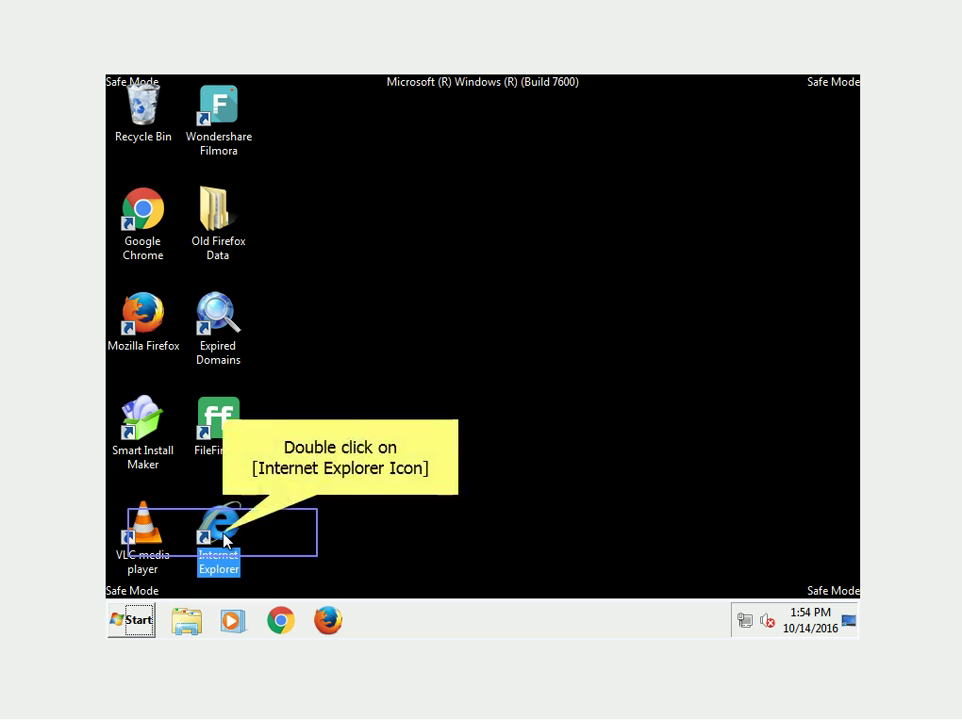
# Launch Internet Explorer and review its Manage Add-ons list for toolbars or extensions.
pyautogui.doubleClick(224, 540)
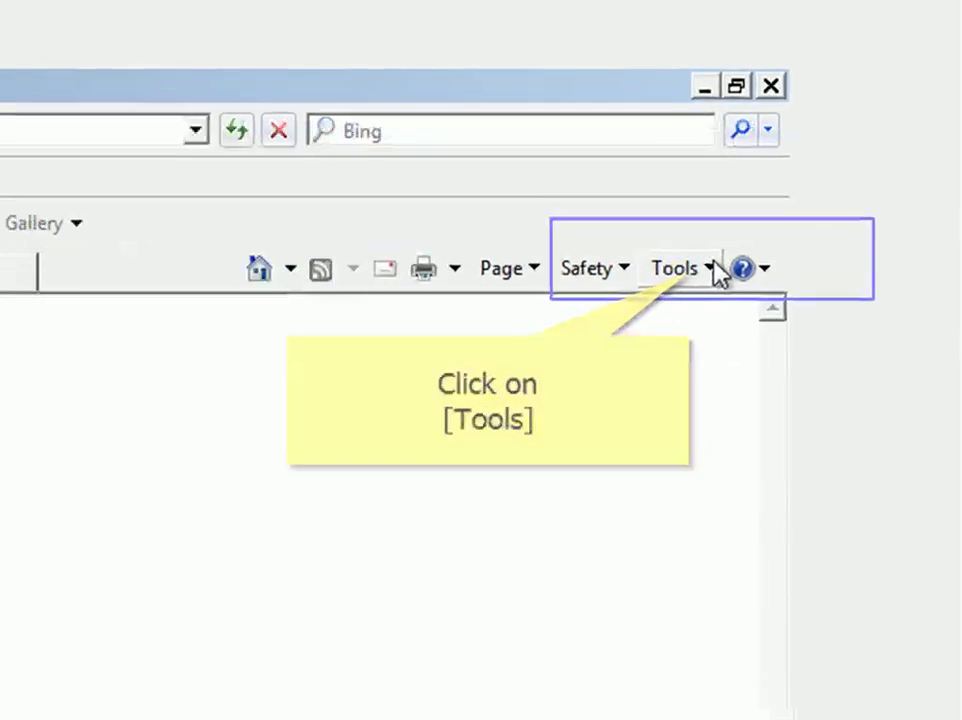
pyautogui.click(812, 191)
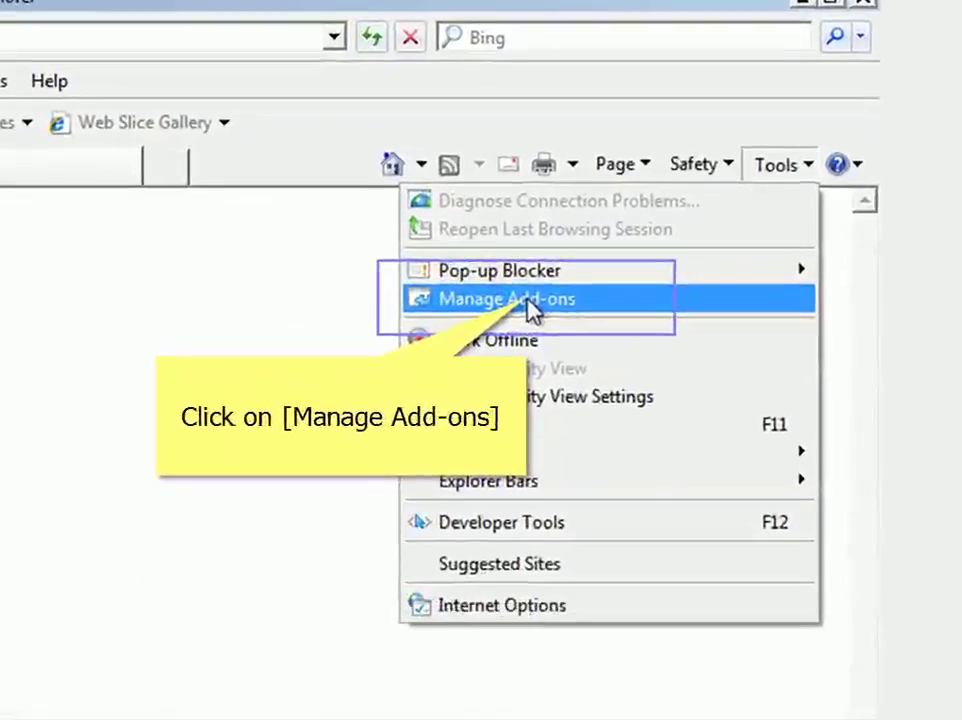
pyautogui.click(530, 305)
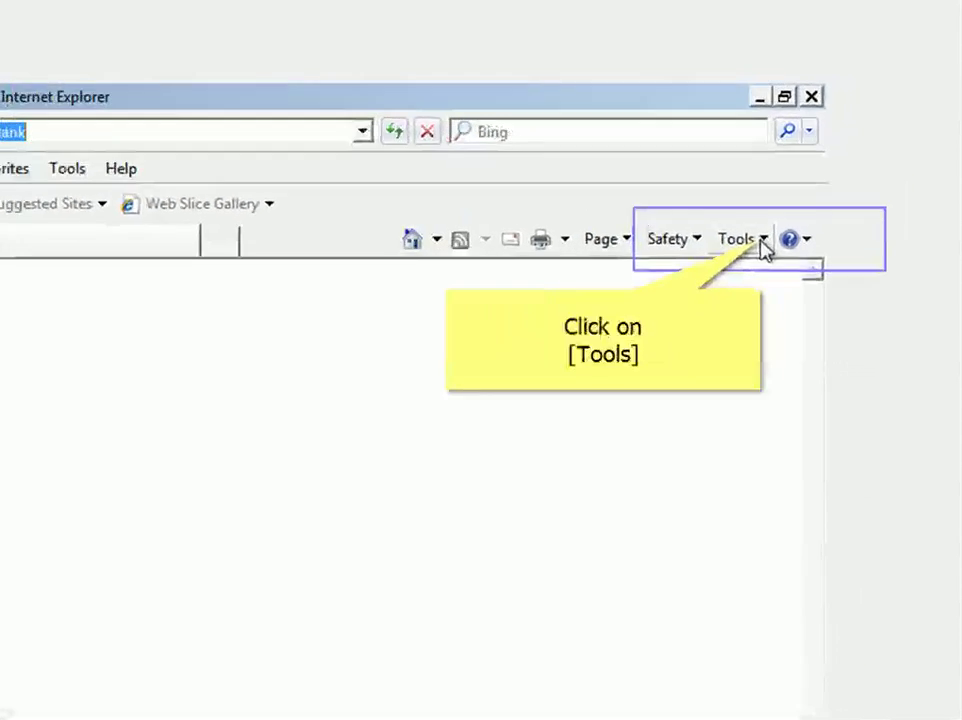
# Reset all Internet Explorer settings from Internet Options' Advanced tab and acknowledge the restart notice.
pyautogui.click(812, 198)
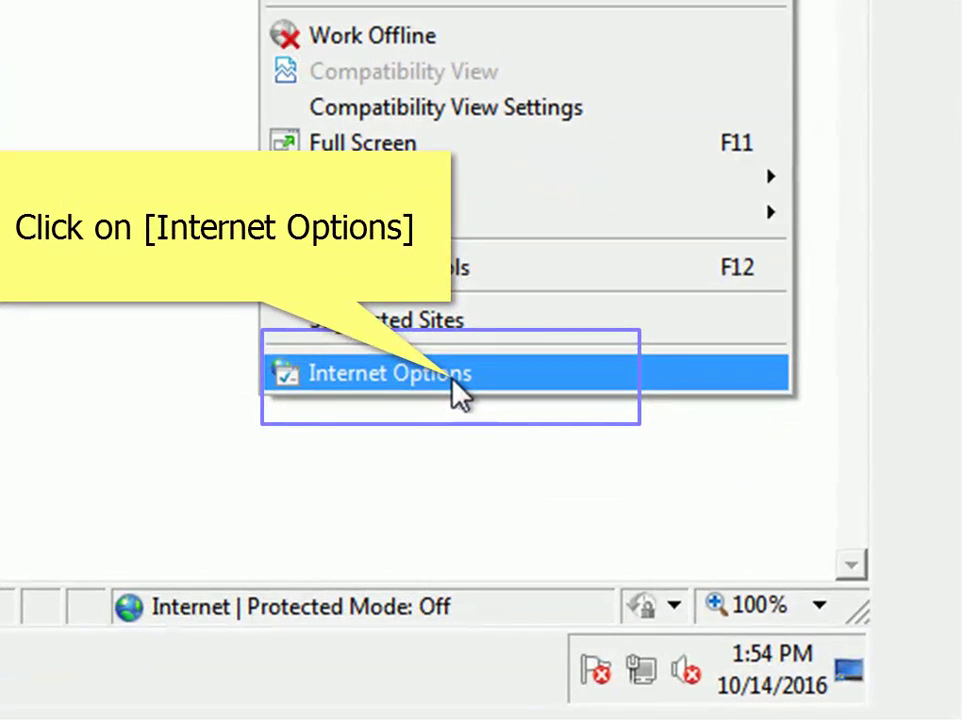
pyautogui.click(458, 385)
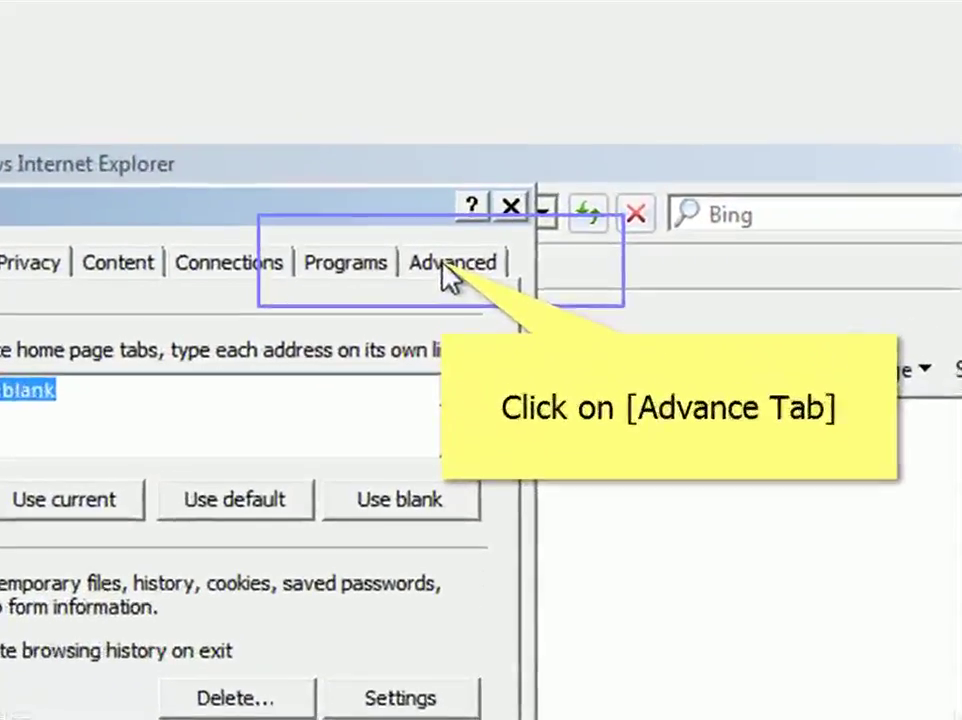
pyautogui.click(457, 215)
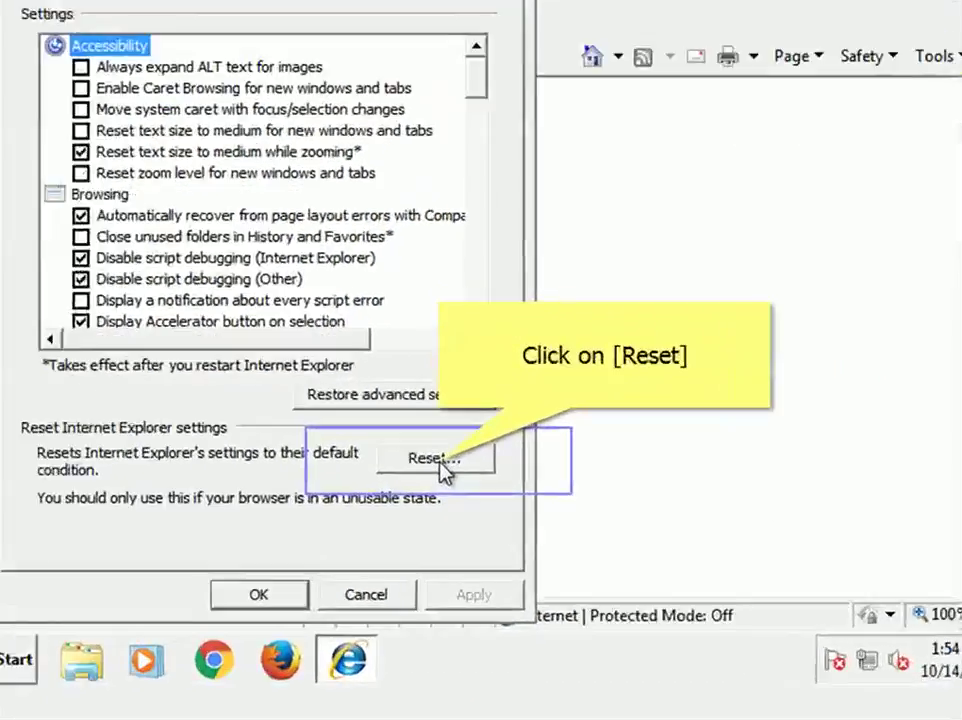
pyautogui.click(443, 483)
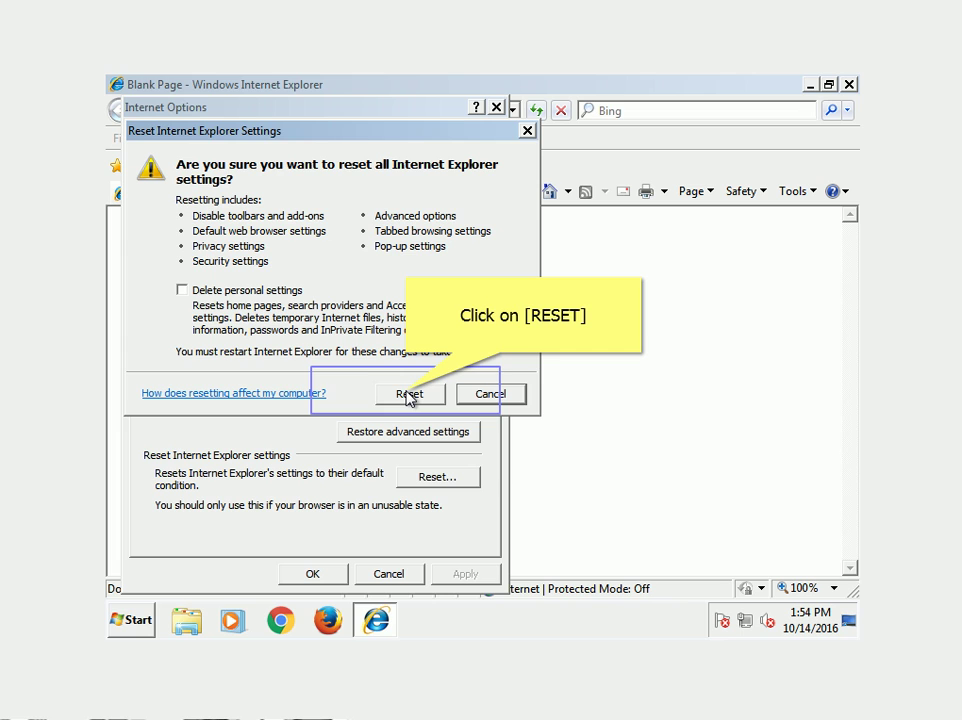
pyautogui.click(410, 395)
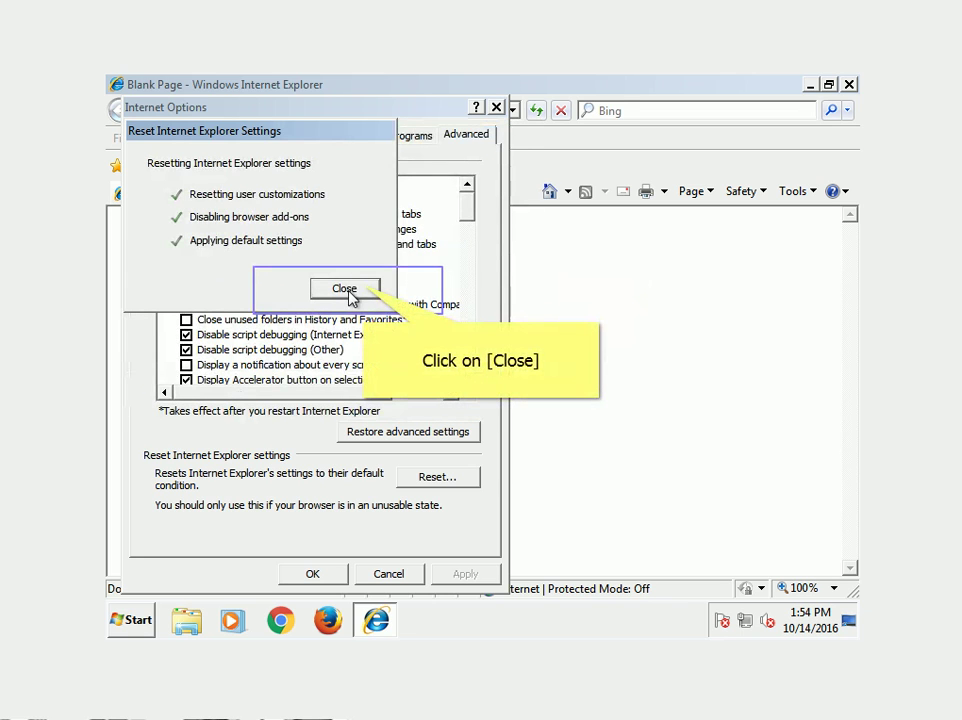
pyautogui.click(350, 290)
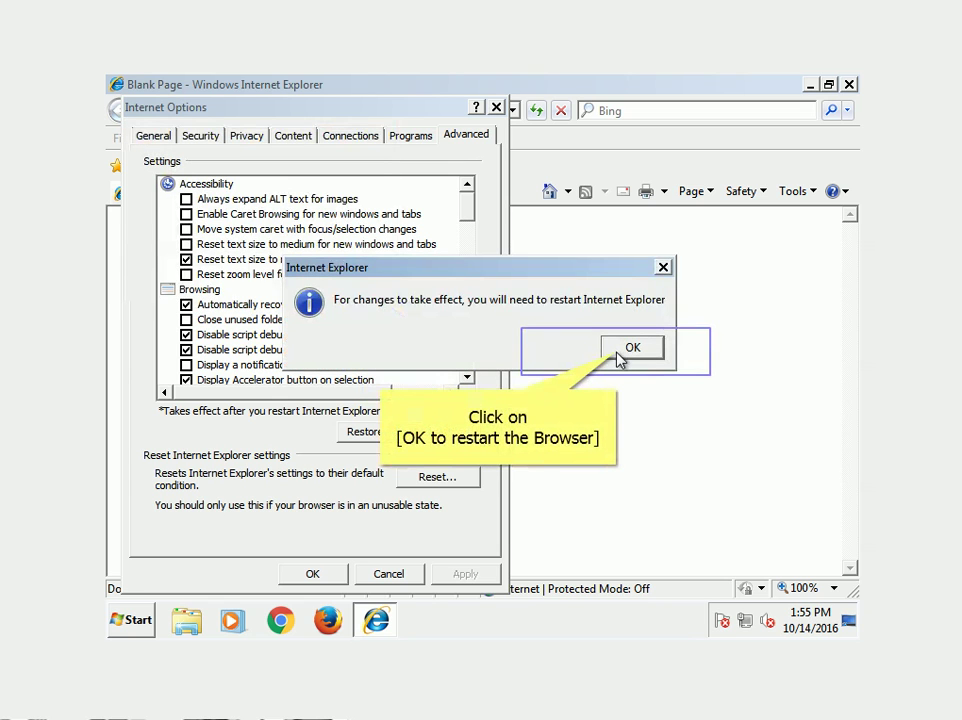
pyautogui.click(622, 352)
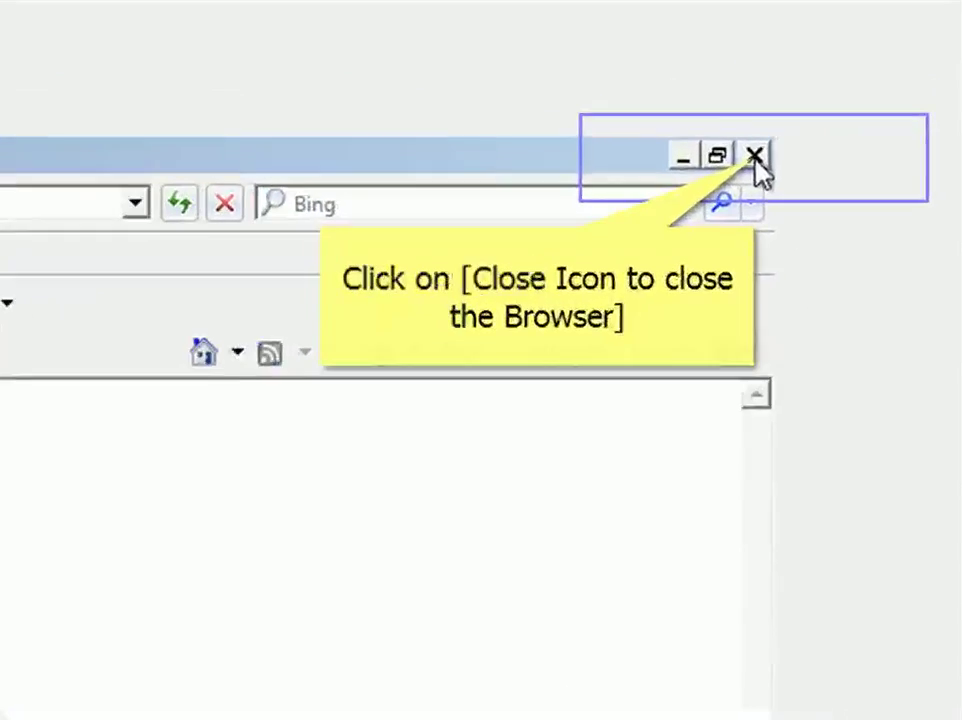
# Close Internet Explorer and bring up the Start menu's shut-down options to restart.
pyautogui.click(849, 85)
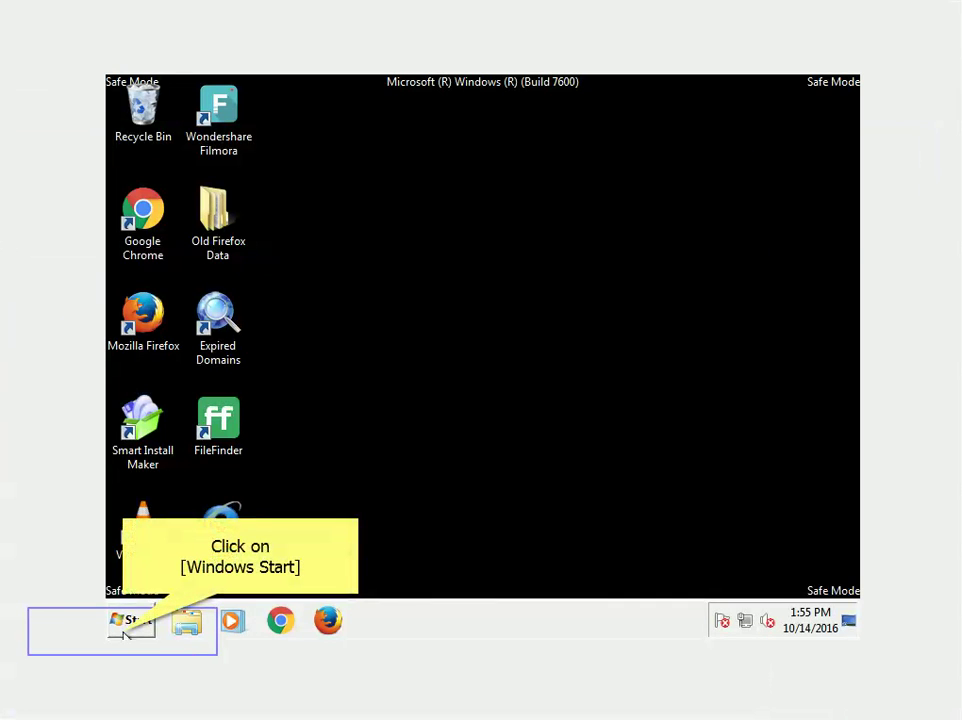
pyautogui.click(127, 622)
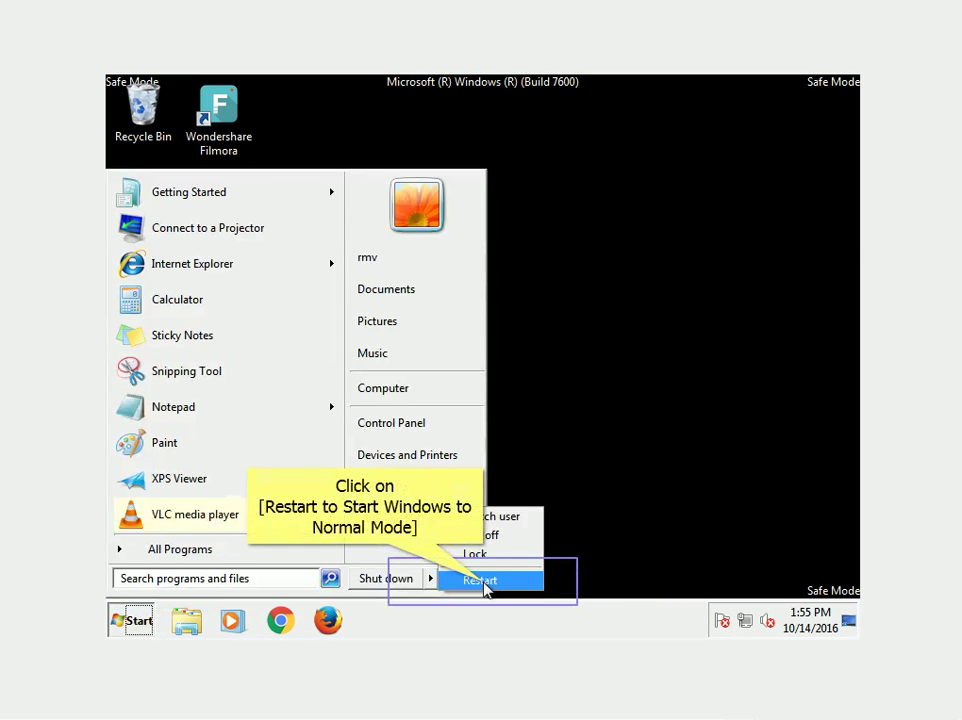